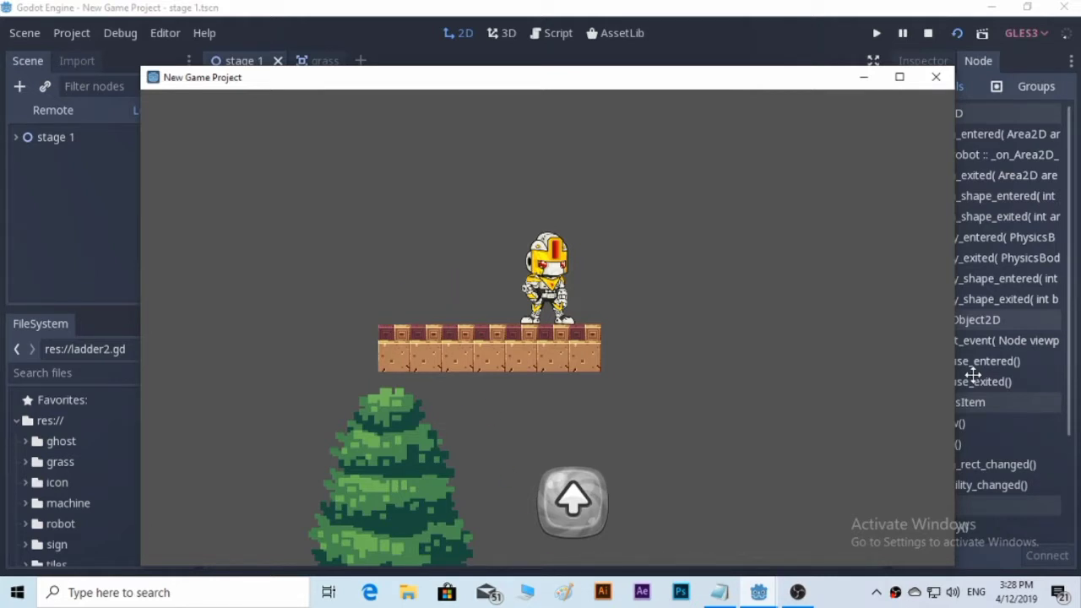
Walk the robot left, jump it, then stop the stage 1 test run.
key("Left")
key("Up")
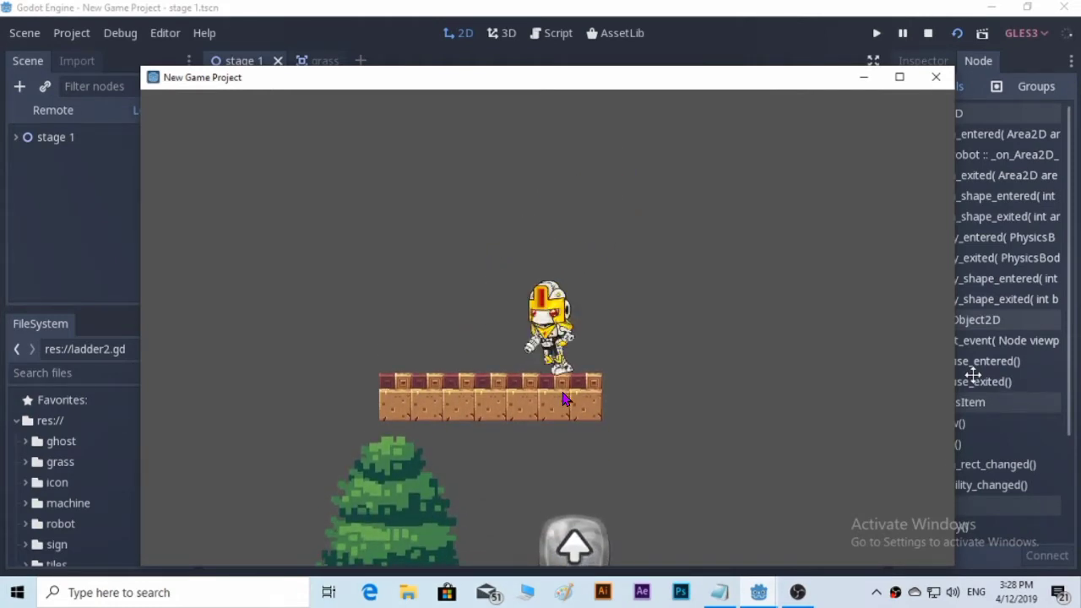
key("Left")
left_click(949, 80)
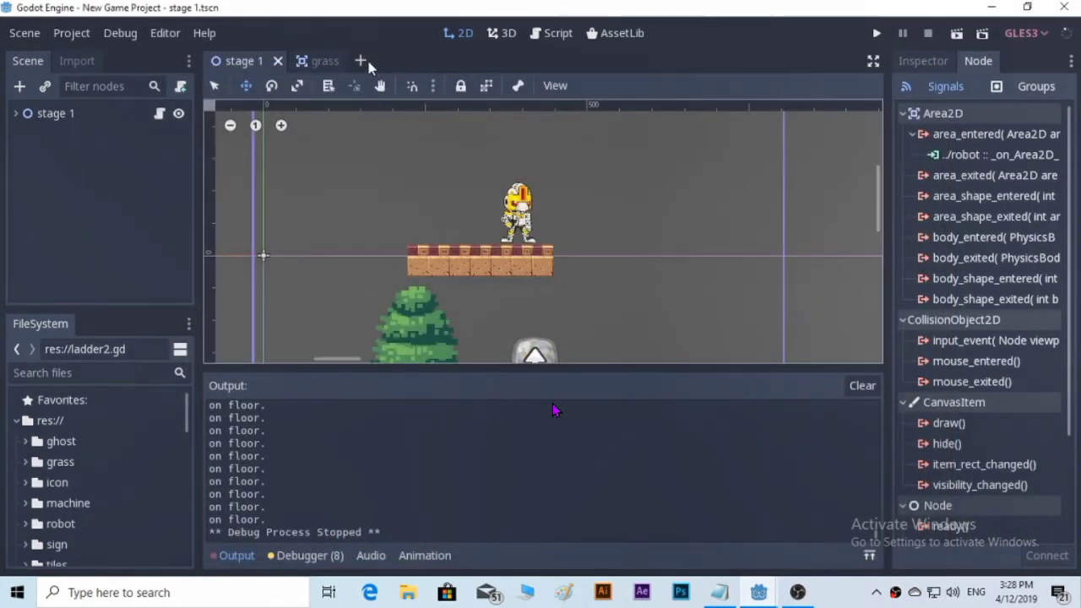
Cut the chest and lift folders from the desktop ladder folder.
left_click(991, 7)
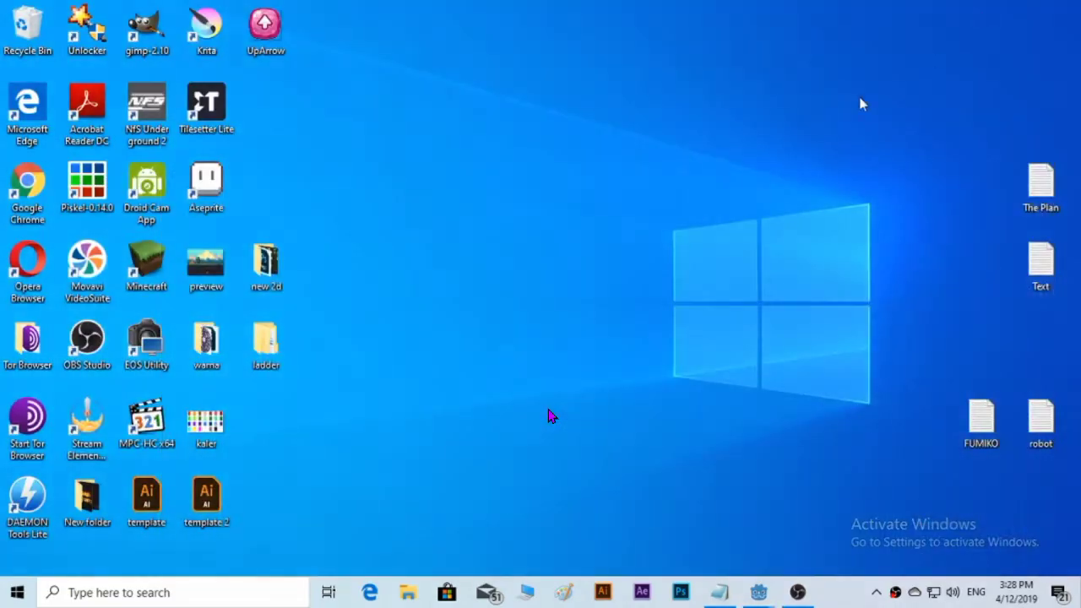
double_click(272, 346)
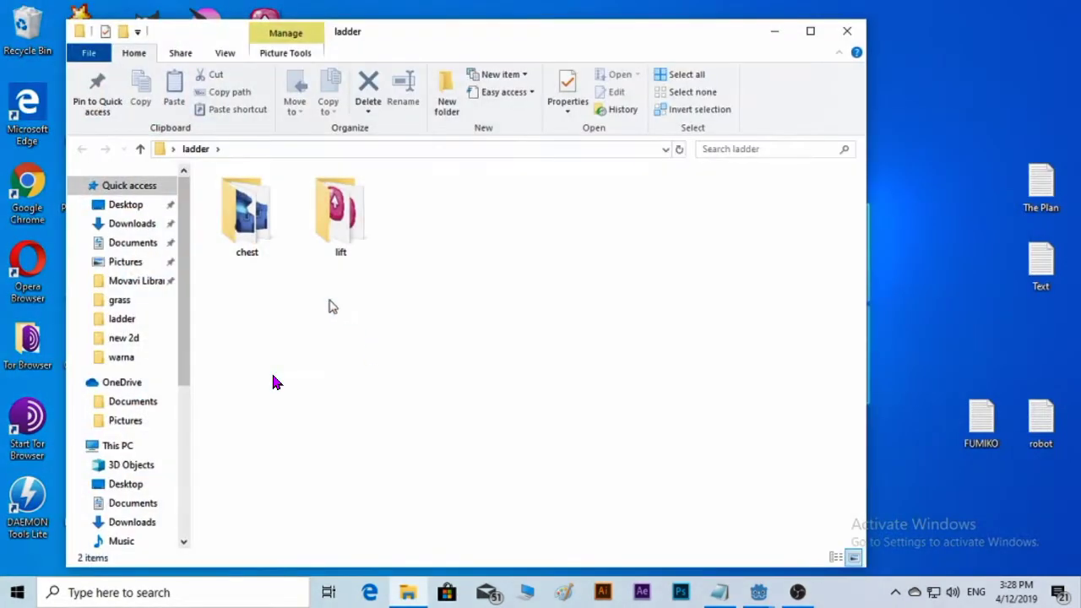
left_click(338, 215)
left_click(247, 216)
key("ctrl+a")
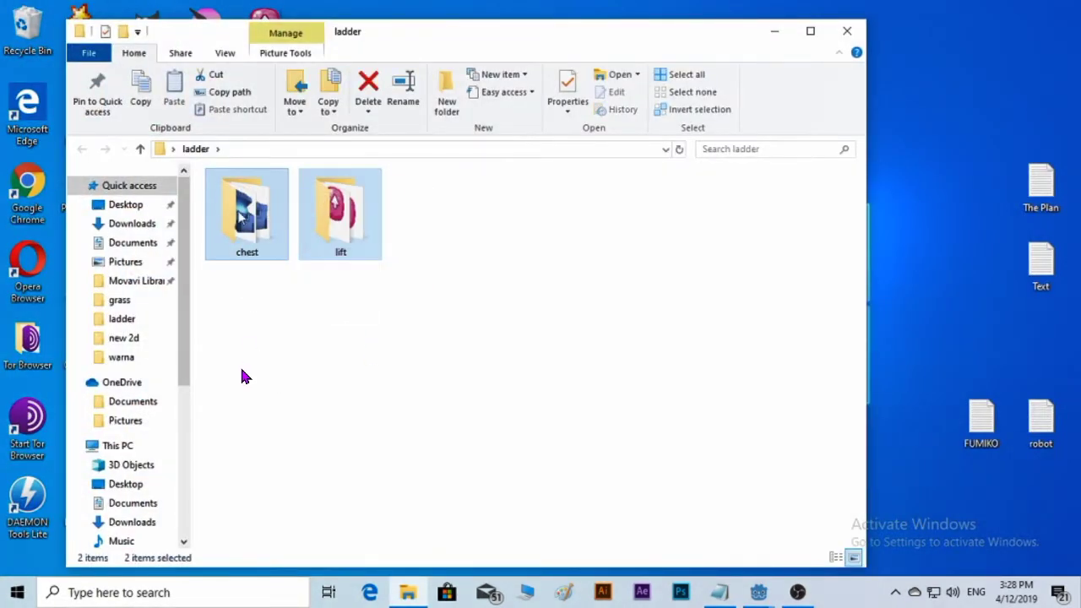
right_click(237, 199)
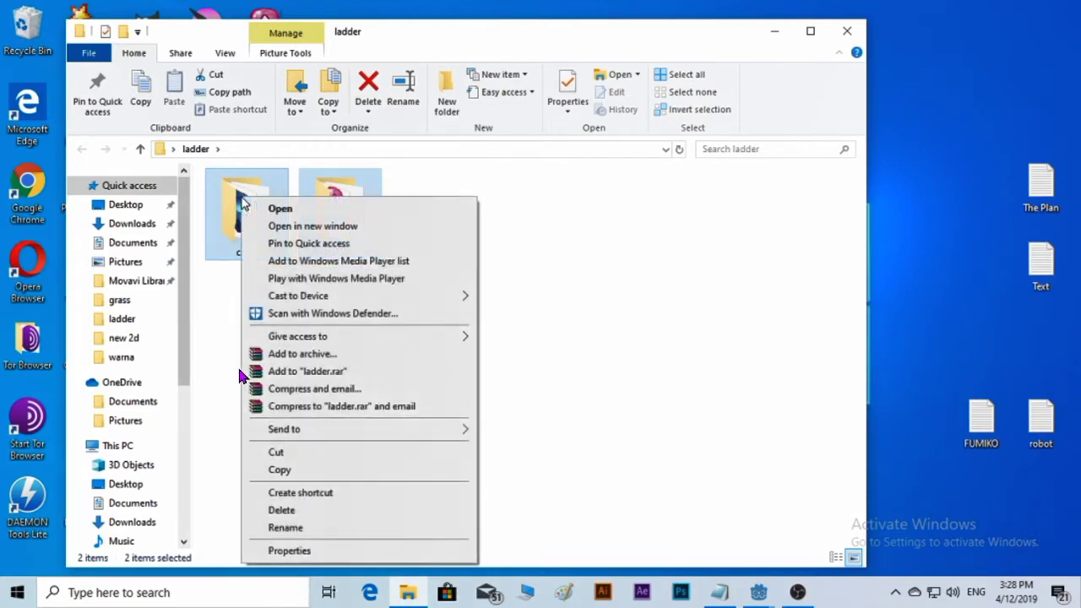
left_click(287, 452)
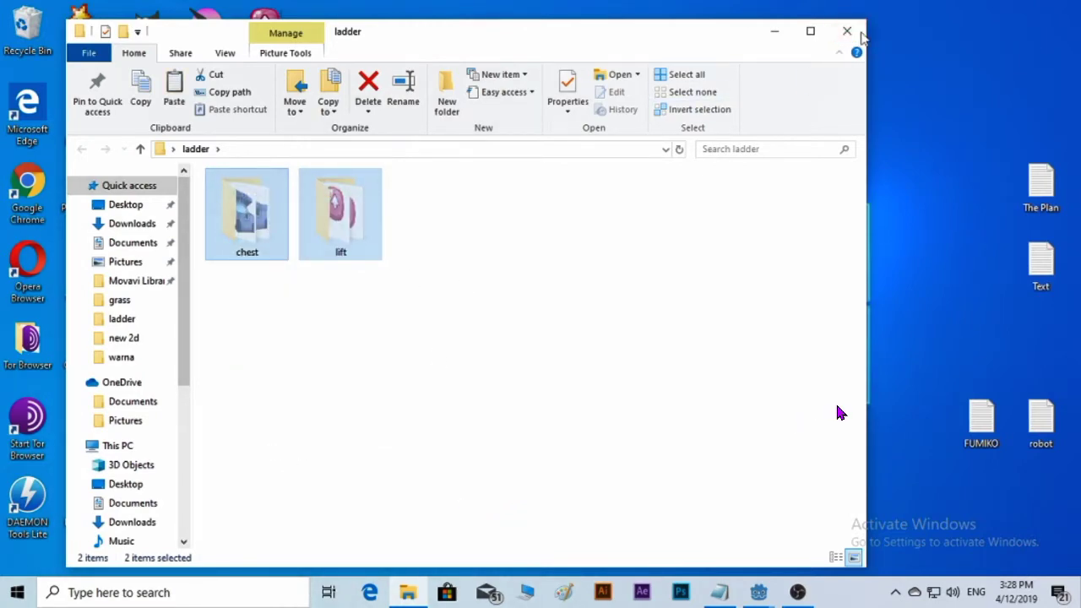
Paste the chest and lift folders into Documents > New Game Project > icon.
left_click(858, 34)
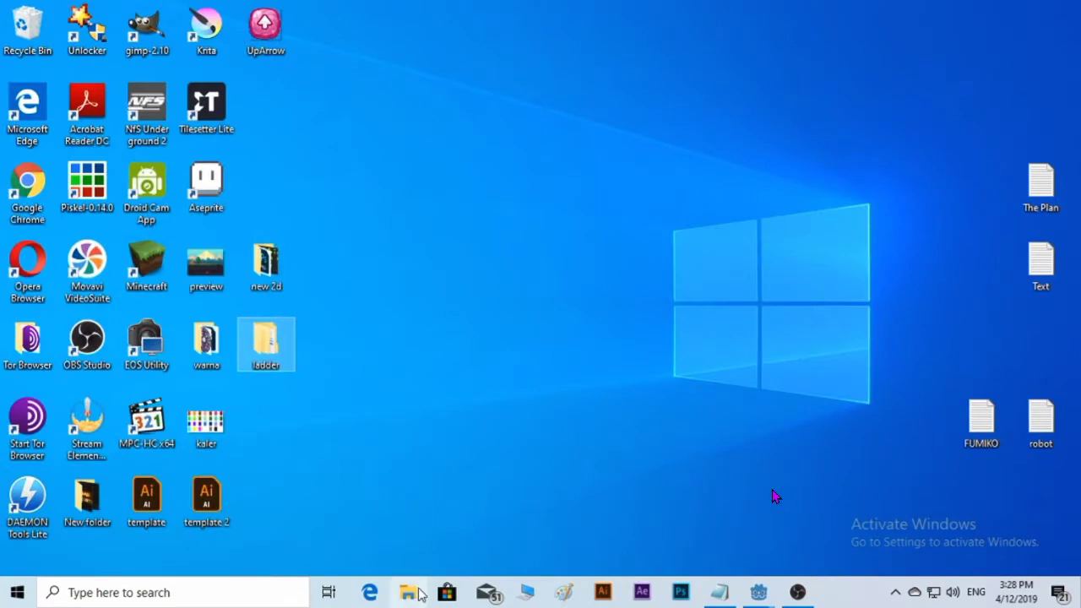
left_click(420, 594)
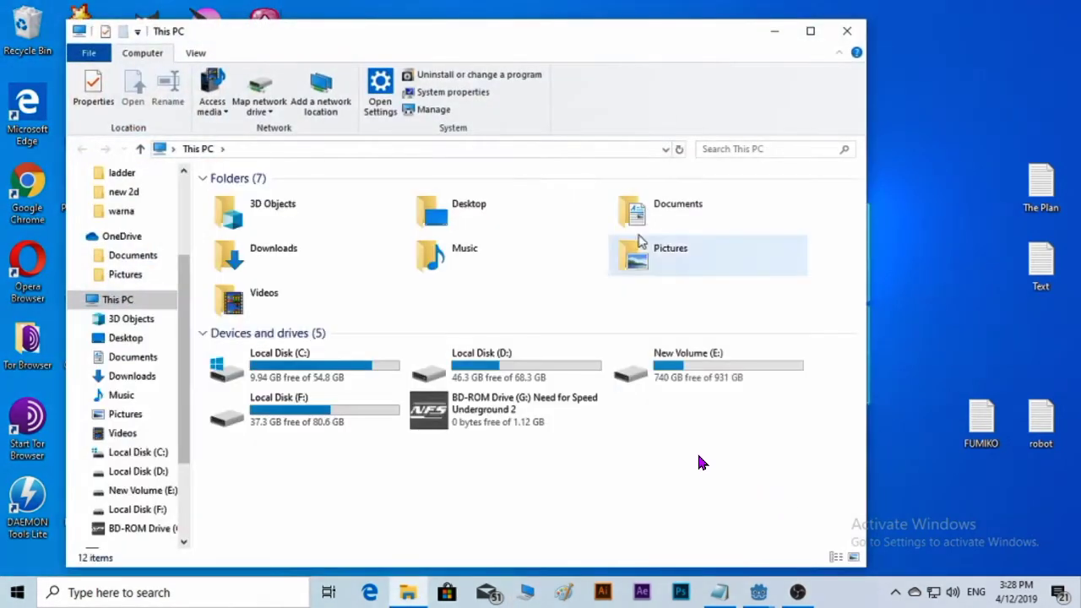
double_click(676, 213)
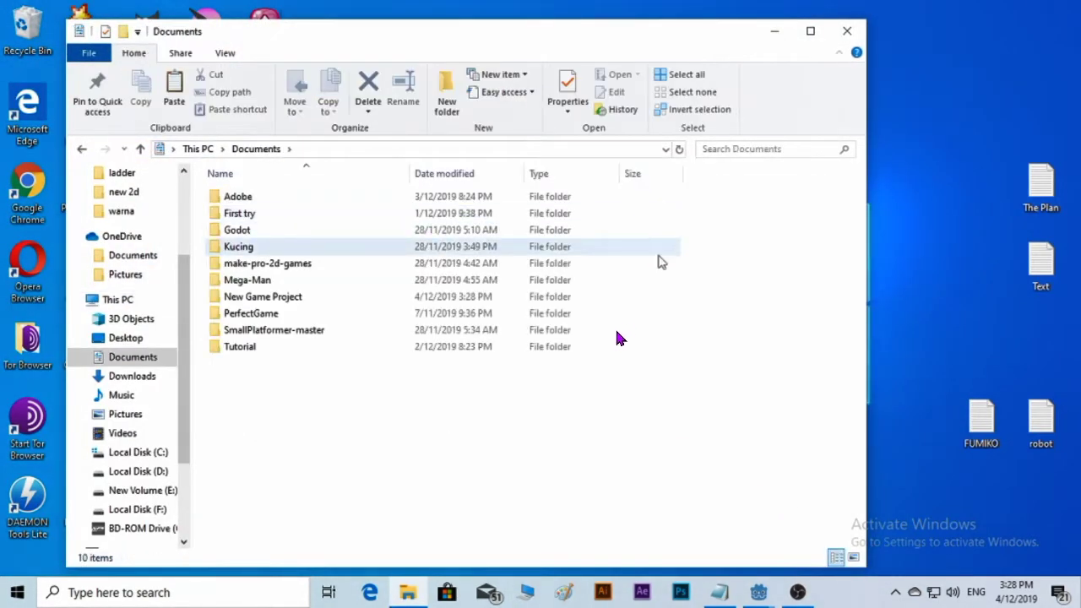
double_click(301, 302)
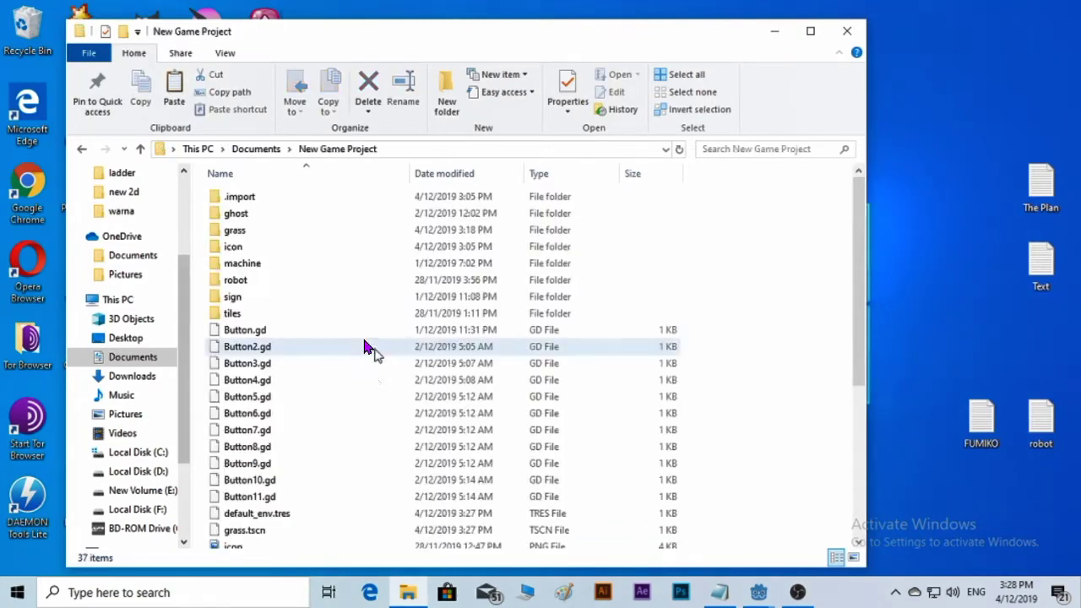
double_click(267, 246)
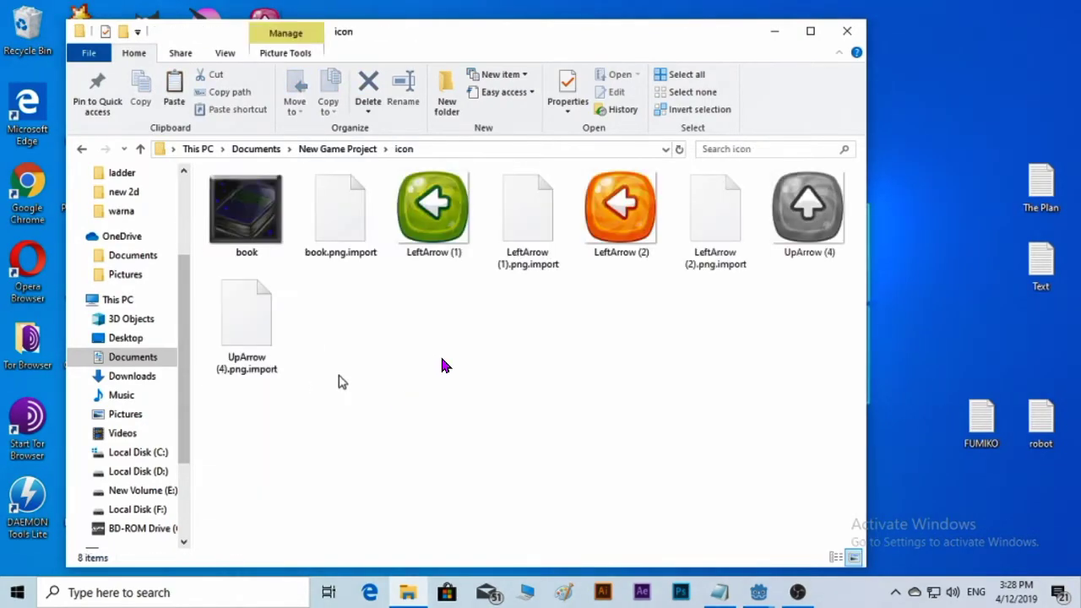
right_click(341, 382)
left_click(408, 256)
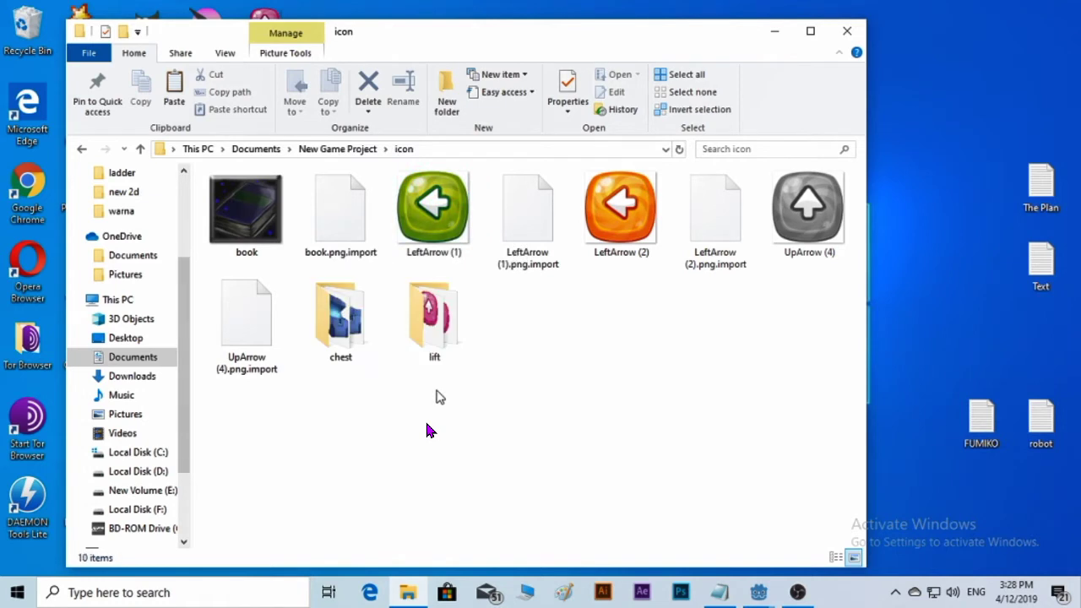
Check the pasted chest and lift folders' sprites, then close File Explorer.
double_click(329, 325)
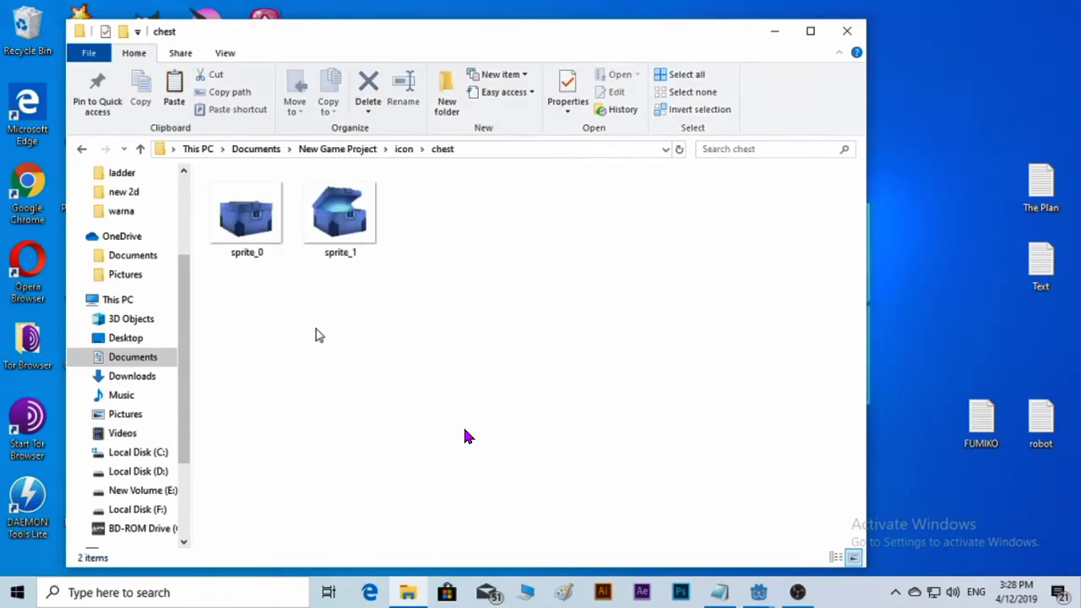
left_click_drag(315, 335, 394, 212)
left_click(418, 363)
key("BackSpace")
key("Right")
key("Return")
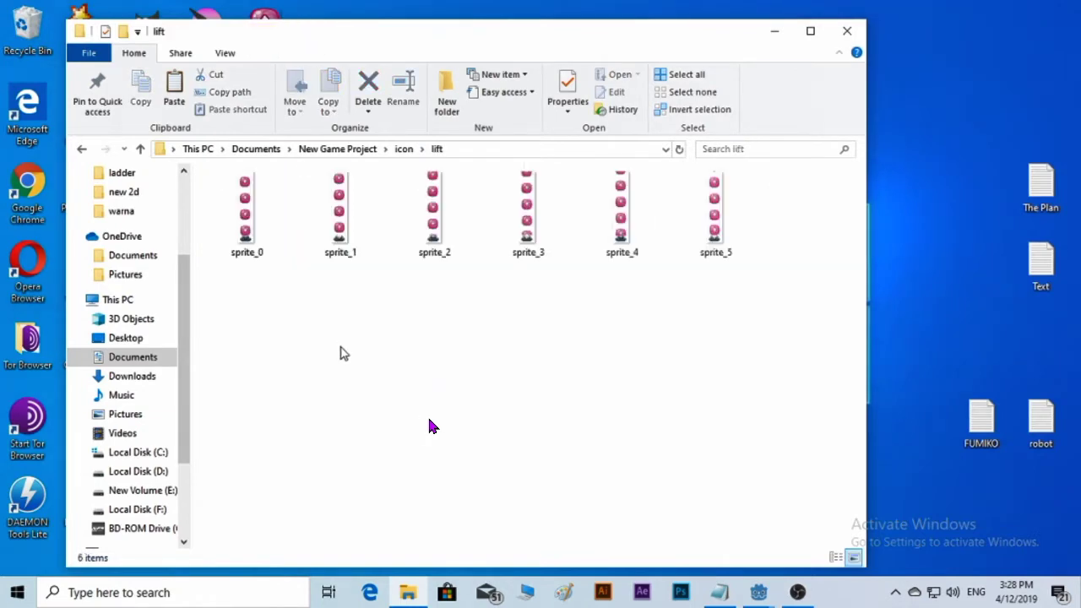
key("BackSpace")
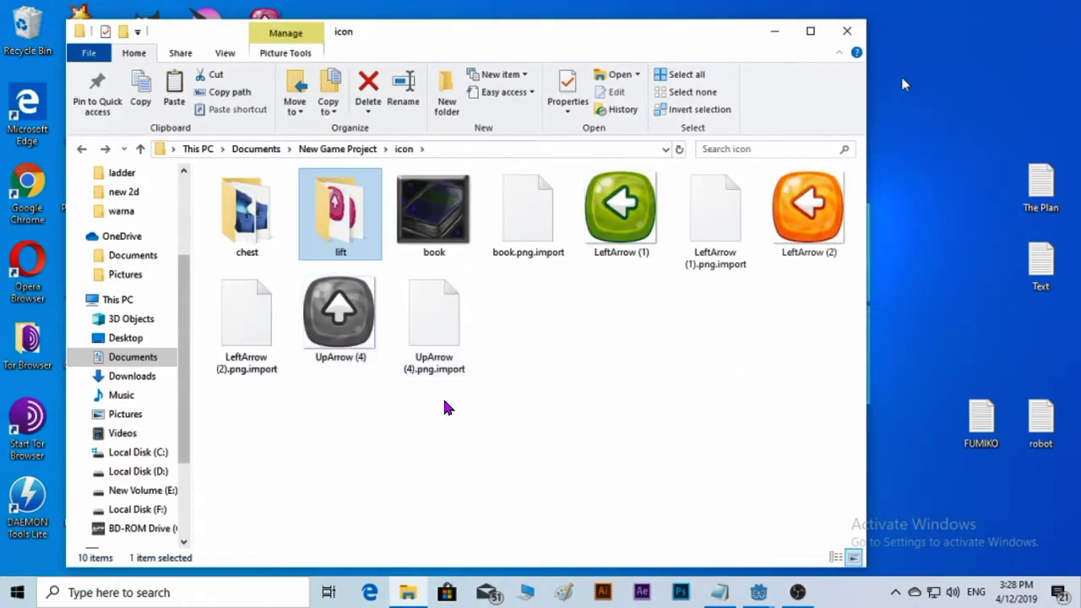
left_click(847, 31)
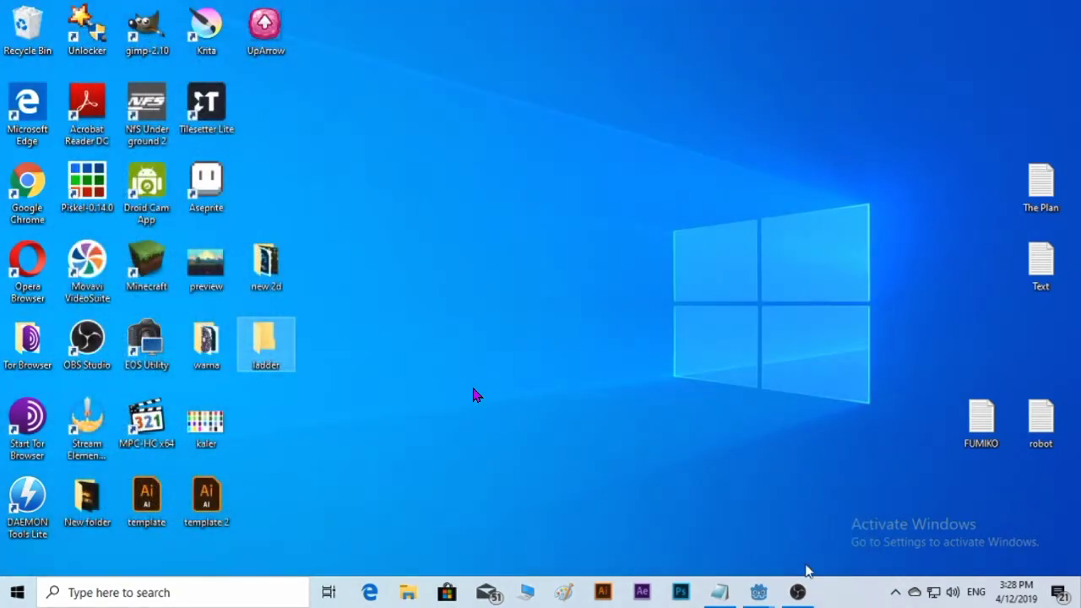
Return to Godot and create a new scene with an Area2D root node.
mouse_move(758, 592)
left_click(816, 560)
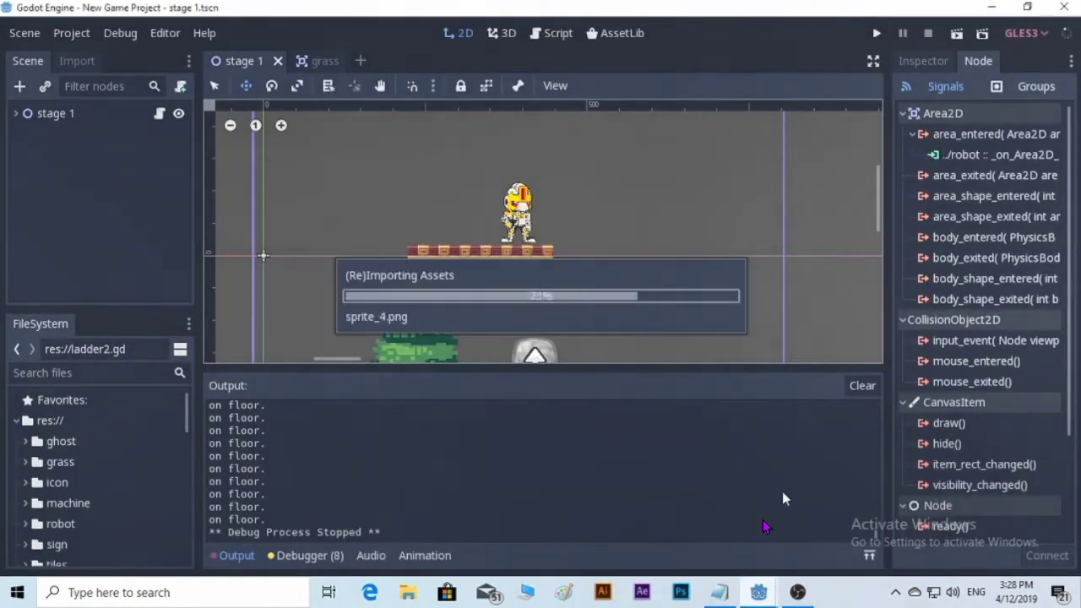
left_click(361, 60)
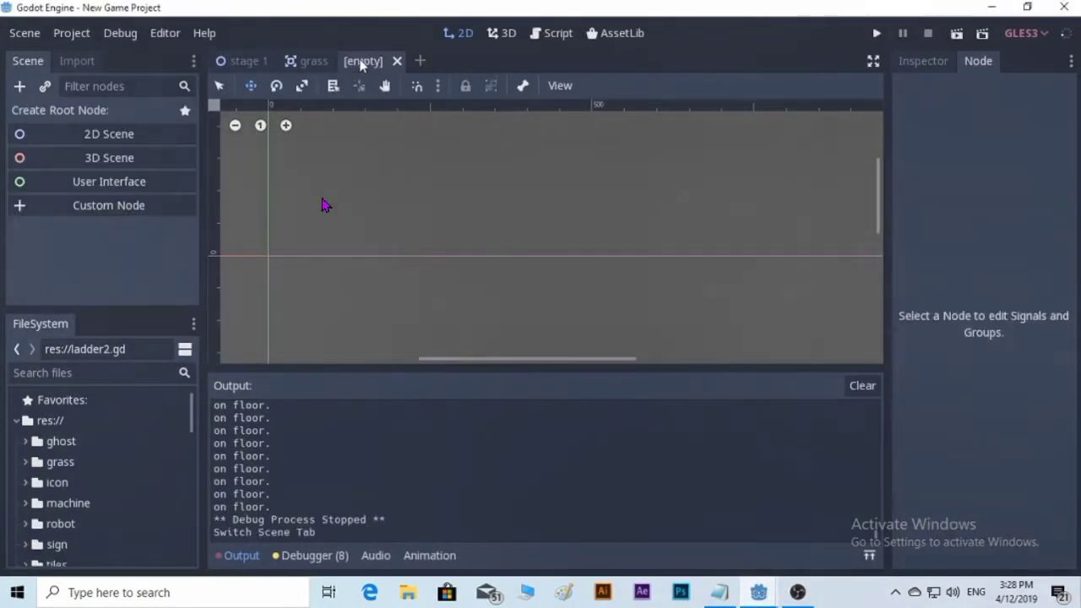
left_click(20, 85)
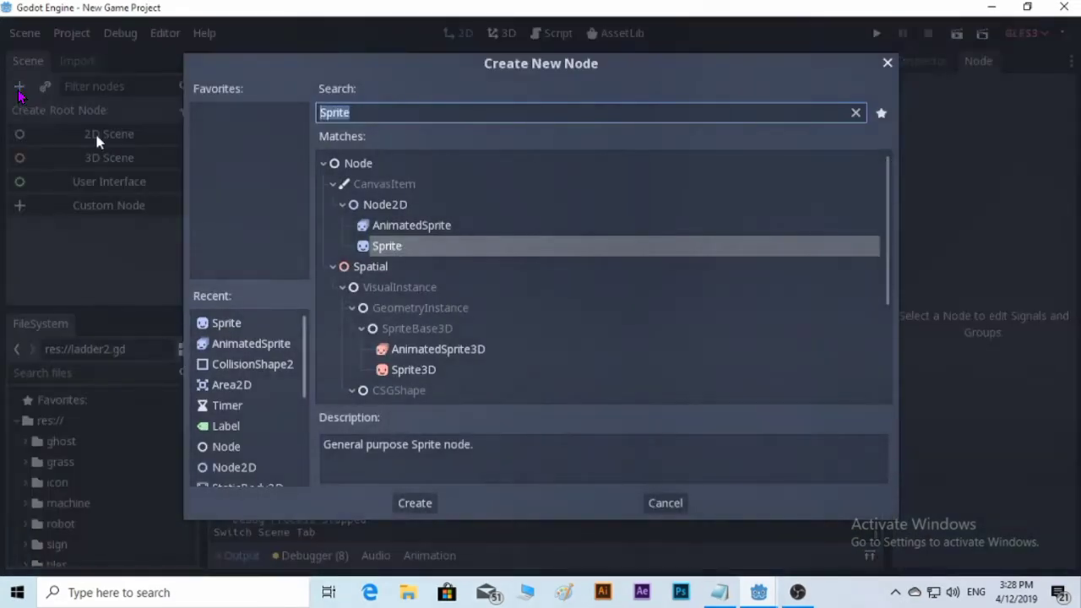
double_click(233, 386)
Add CollisionShape2D and AnimatedSprite children under the Area2D root.
right_click(43, 108)
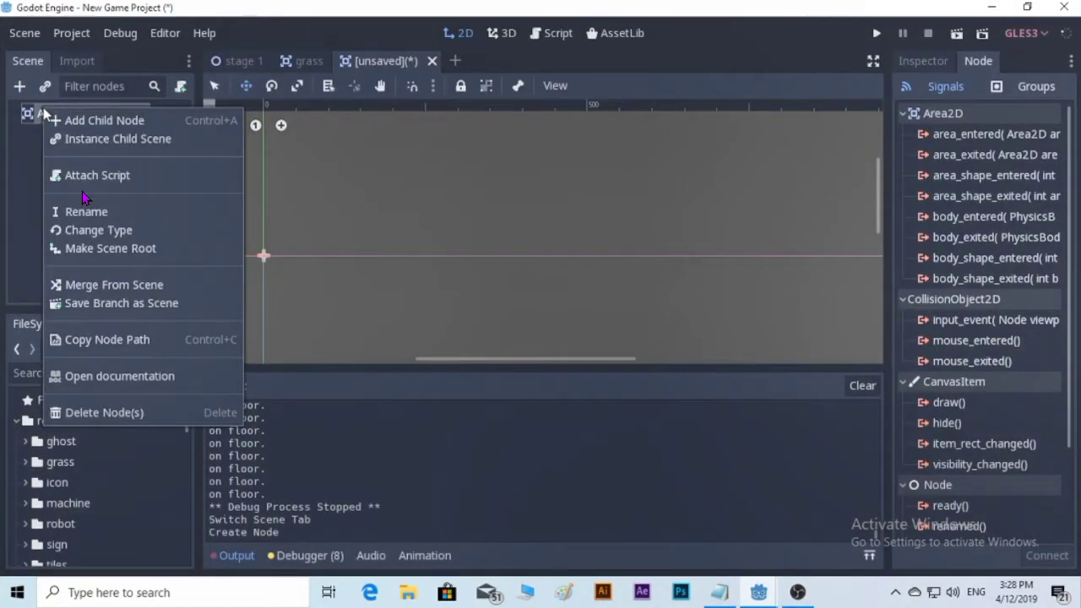
left_click(70, 117)
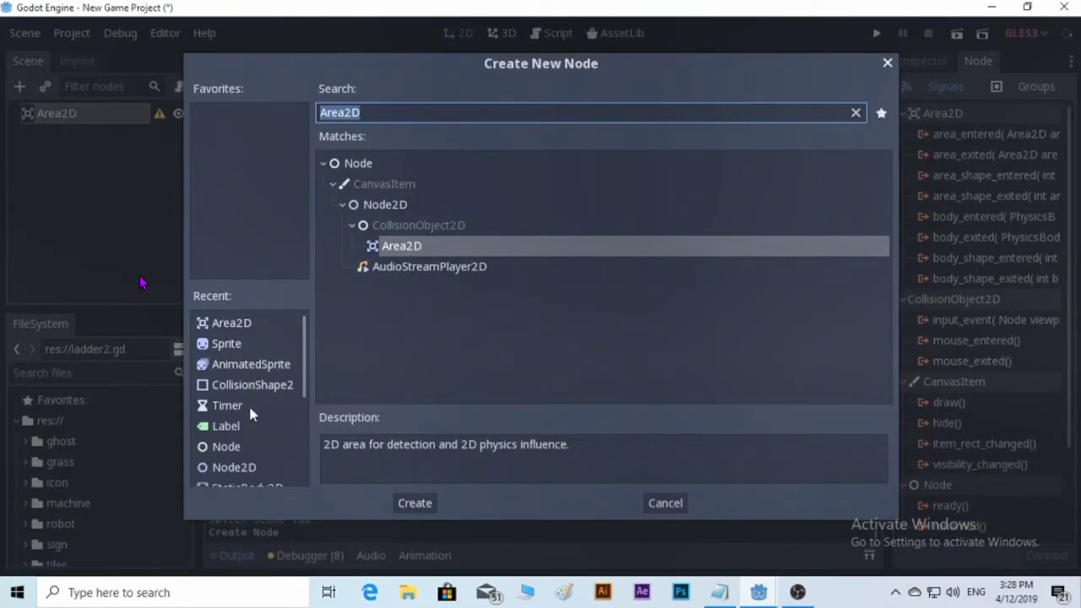
double_click(248, 386)
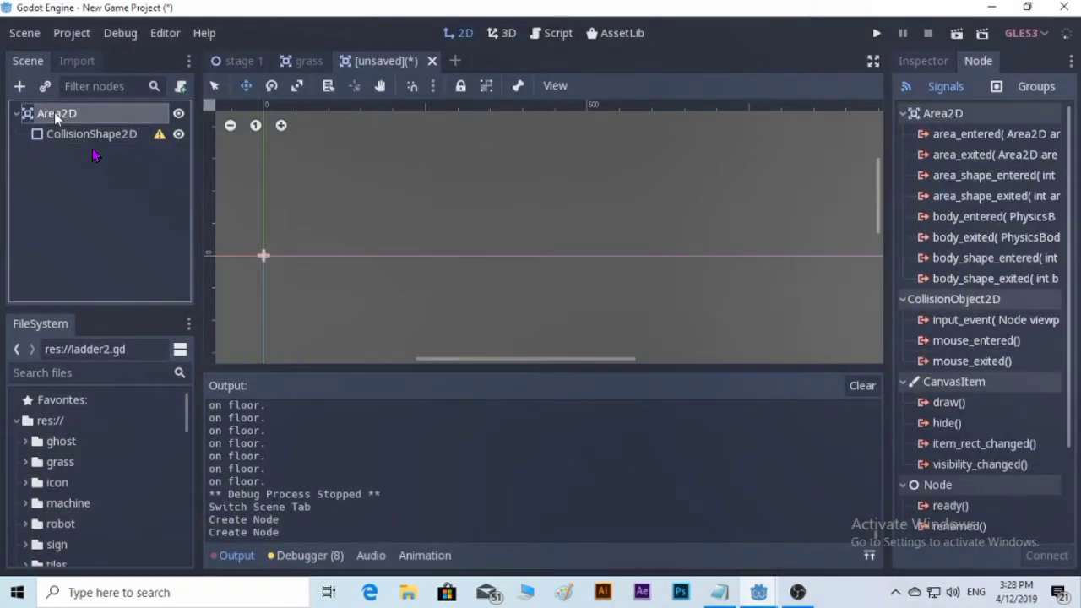
right_click(55, 116)
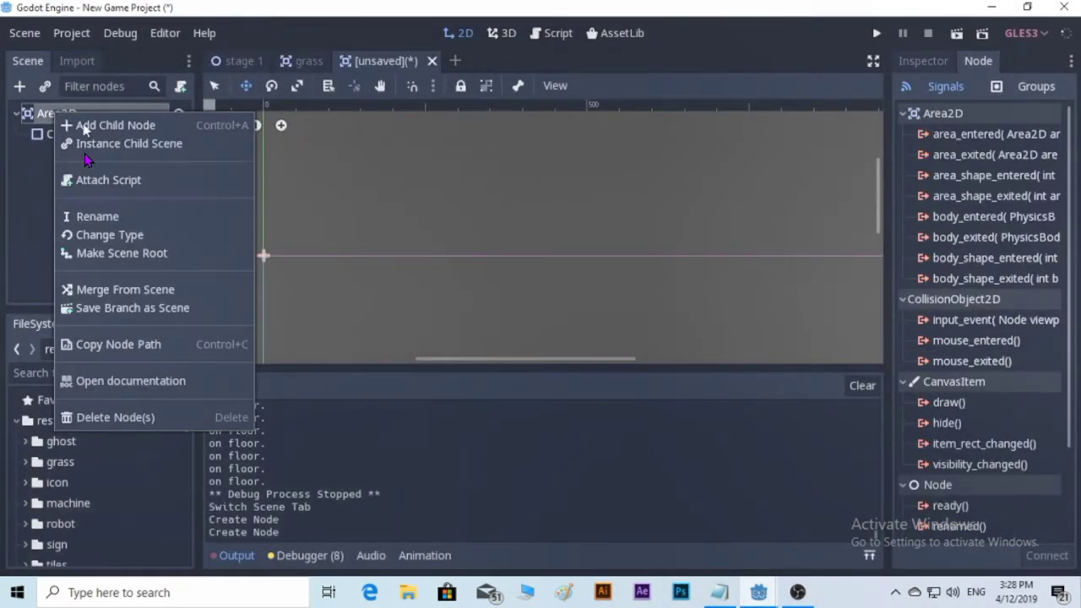
left_click(132, 126)
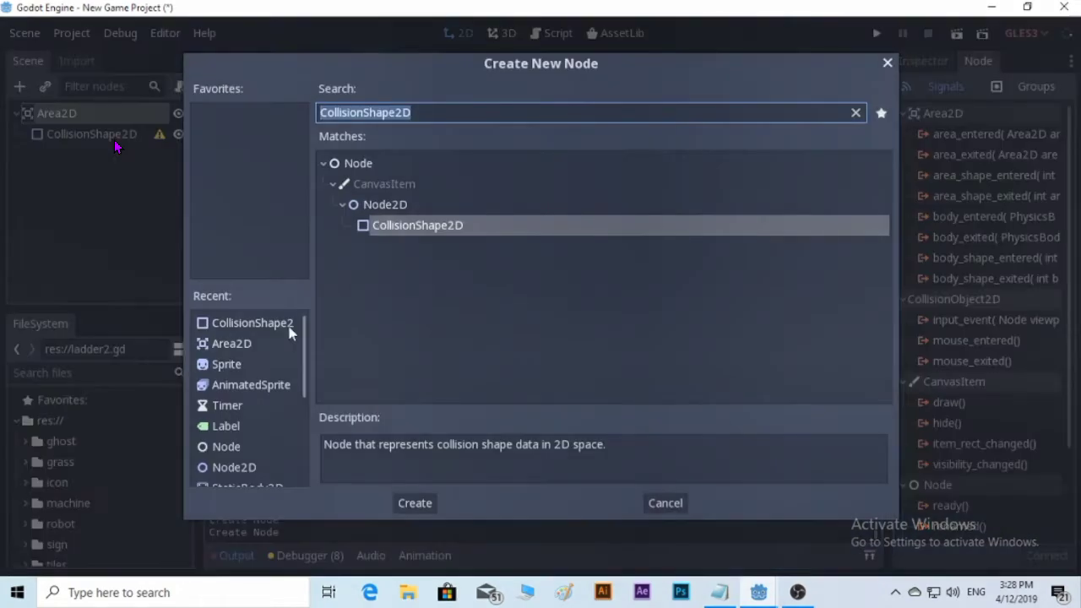
double_click(243, 386)
left_click(93, 134)
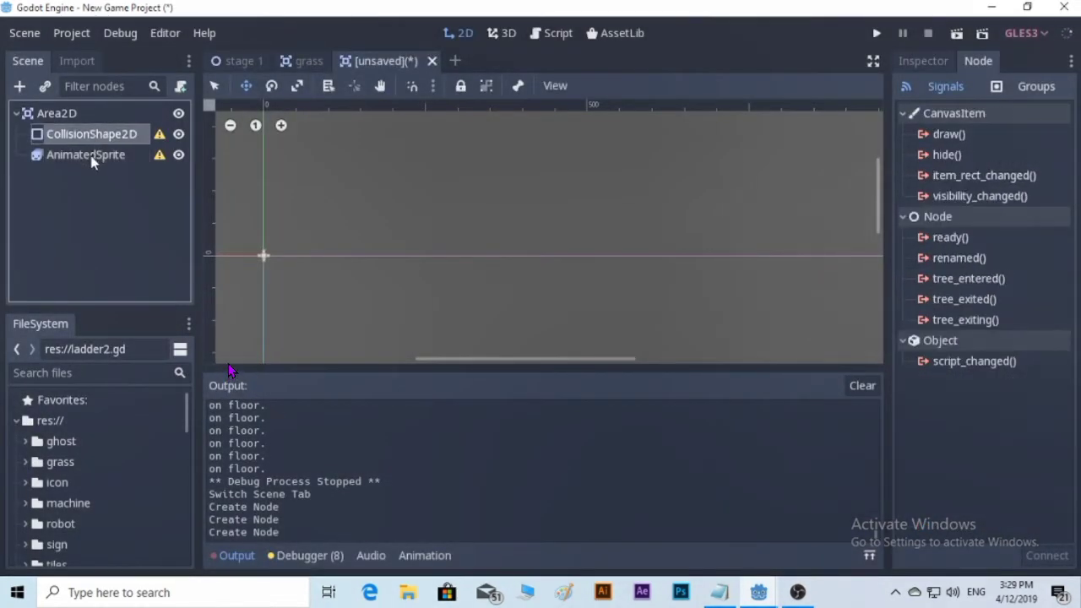
left_click(92, 157)
Give the AnimatedSprite new SpriteFrames holding the chest's sprite_0 and sprite_1 images.
left_click(920, 62)
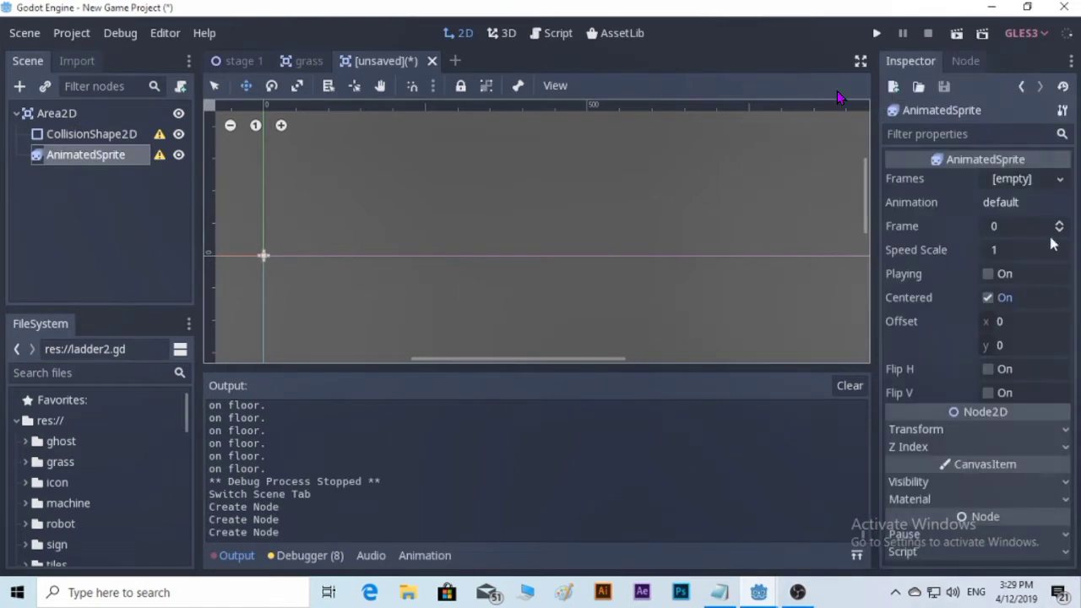
left_click(1020, 181)
left_click(1017, 202)
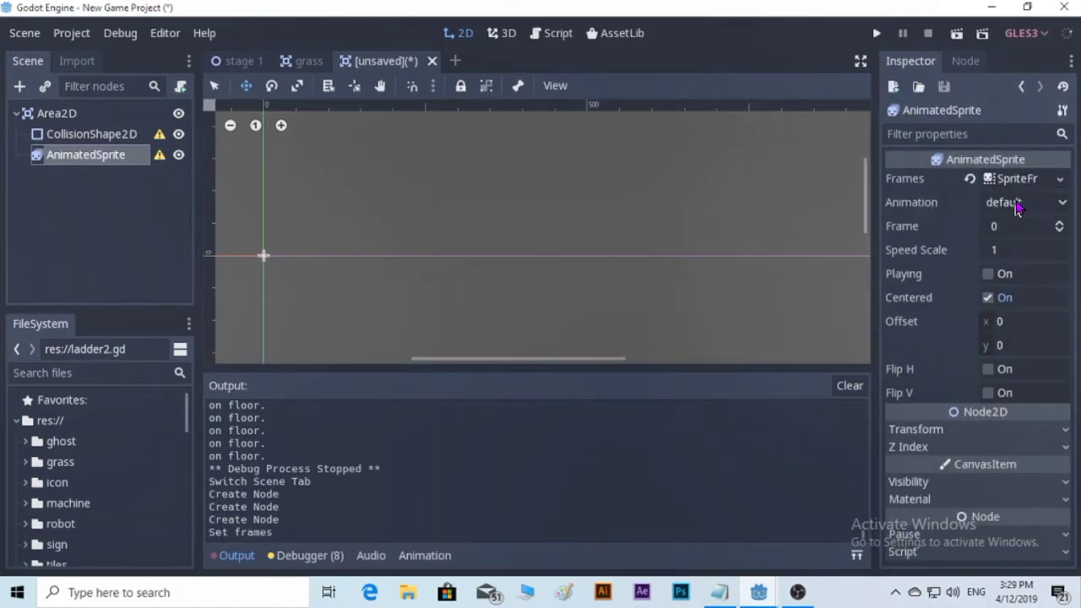
left_click(1016, 179)
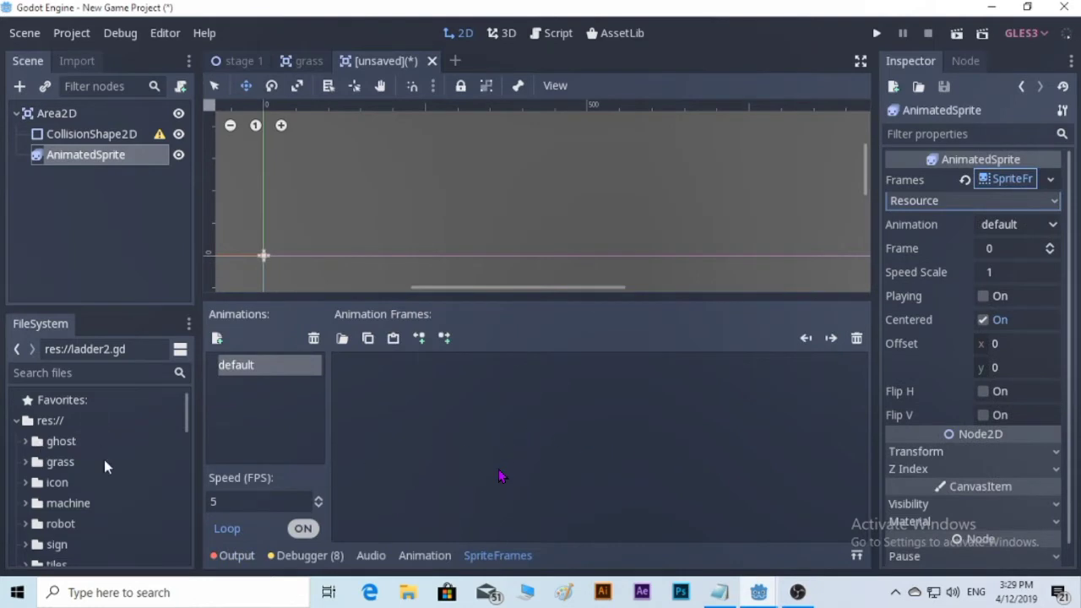
left_click(26, 482)
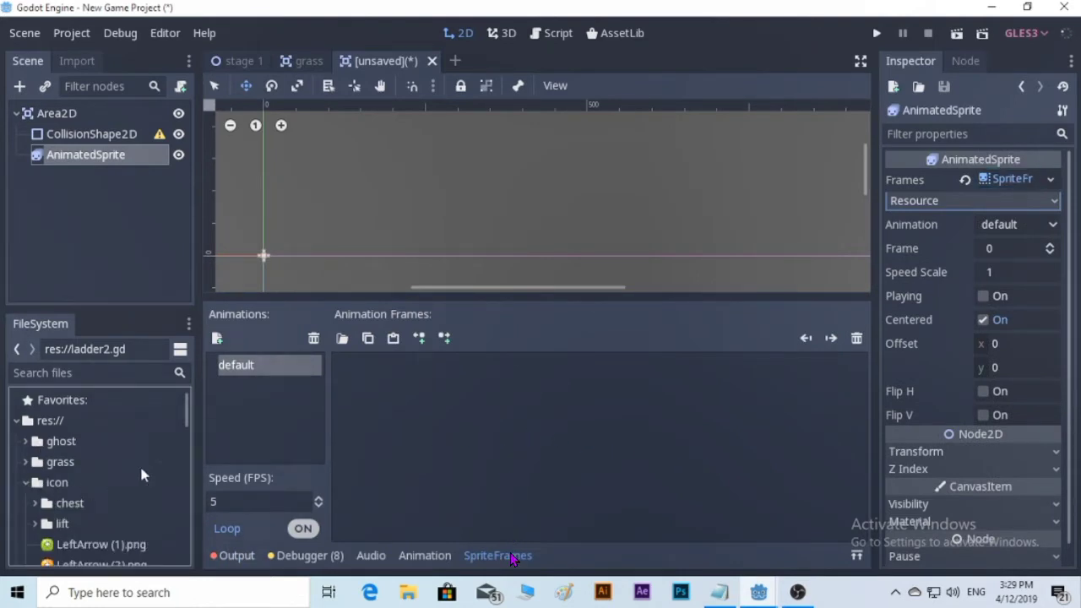
left_click(35, 504)
left_click(97, 524)
left_click(96, 544, "shift")
left_click_drag(95, 544, 413, 436)
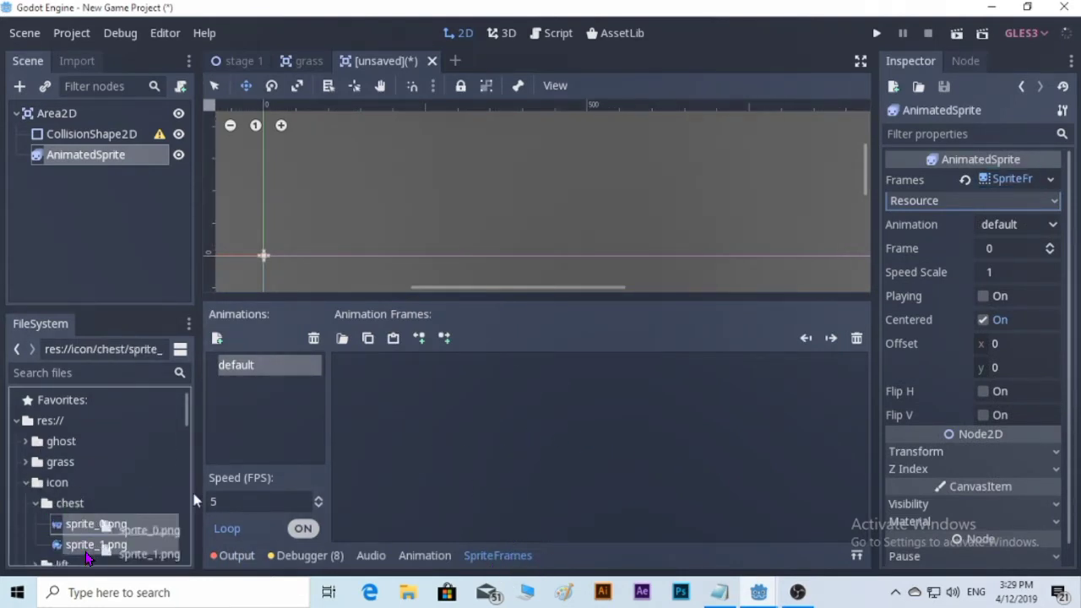
Set the chest animation to 1 FPS with looping off, playback stopped and frame 0.
left_click(302, 529)
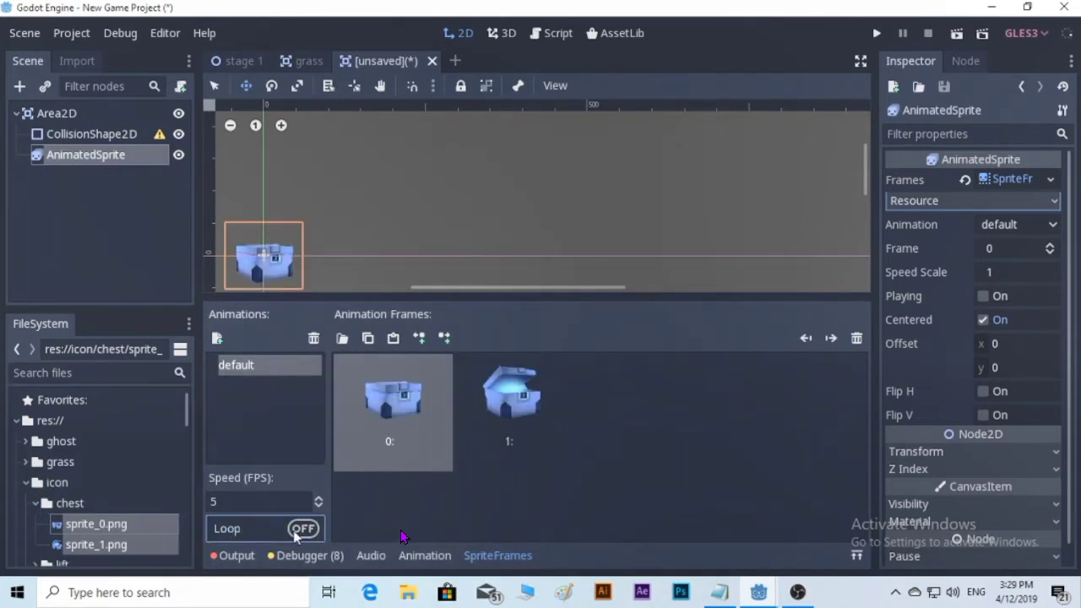
left_click(983, 297)
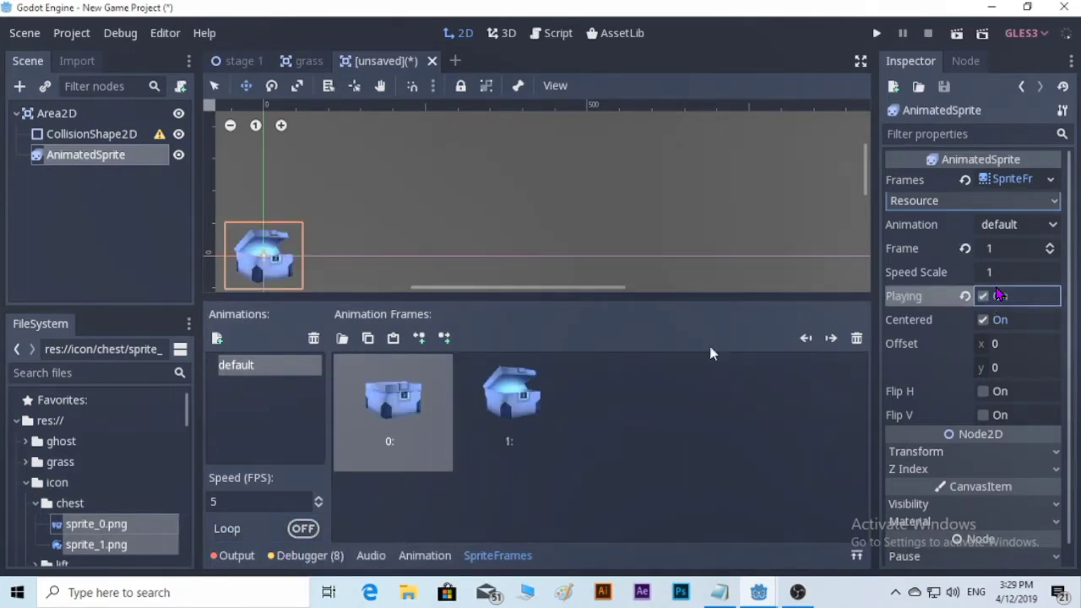
left_click(303, 528)
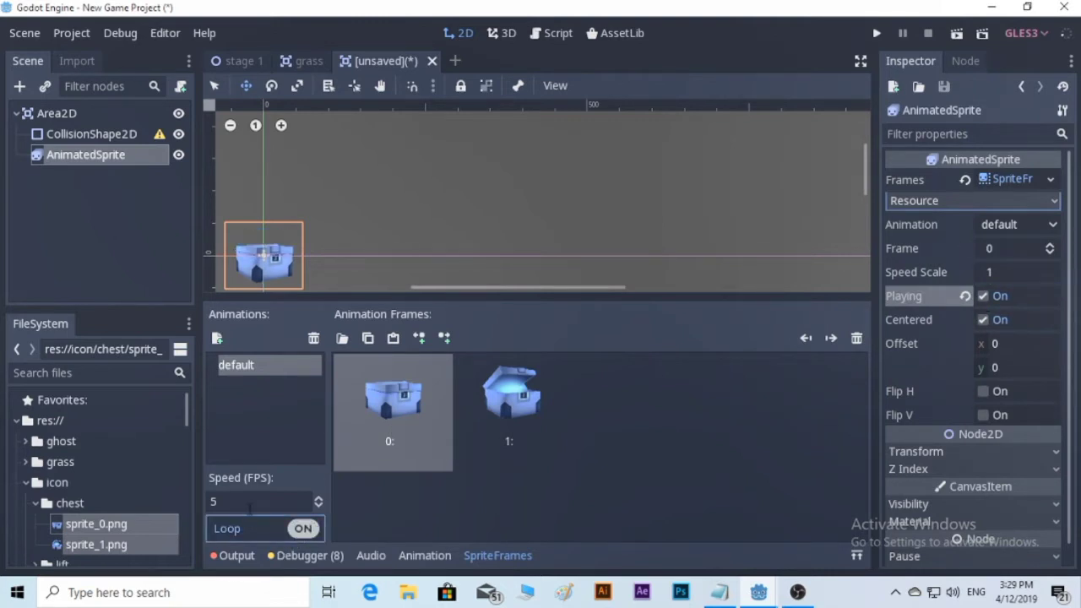
double_click(248, 502)
type("2")
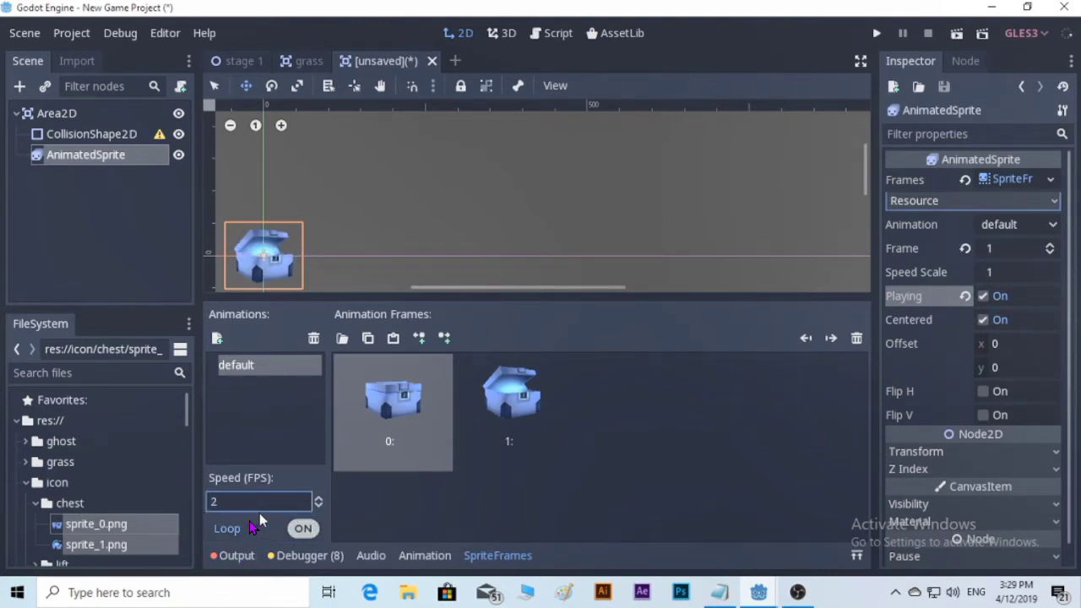
left_click(318, 506)
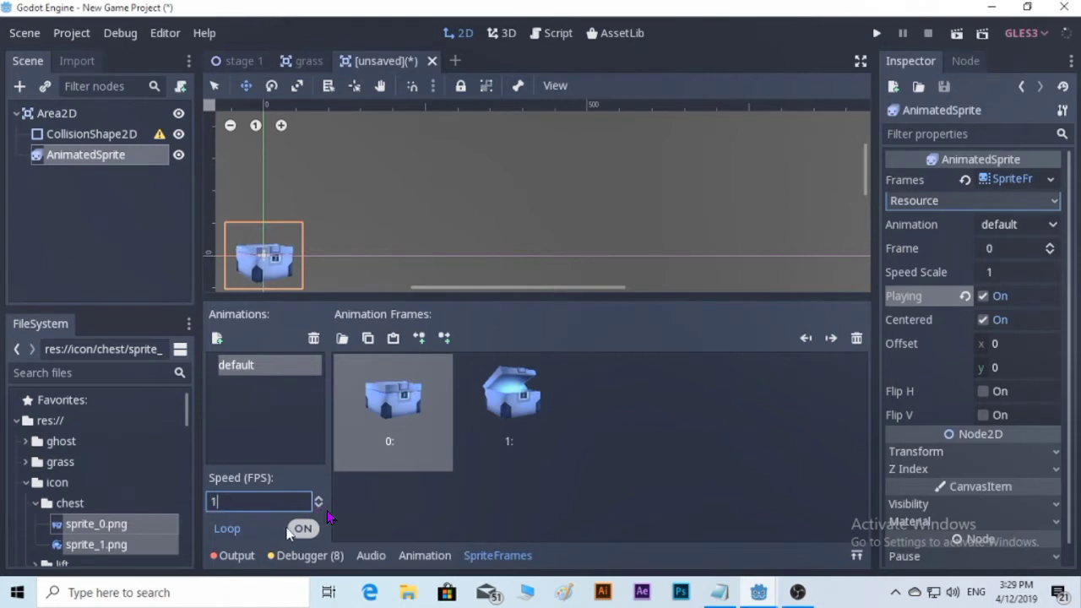
key("Tab")
key("space")
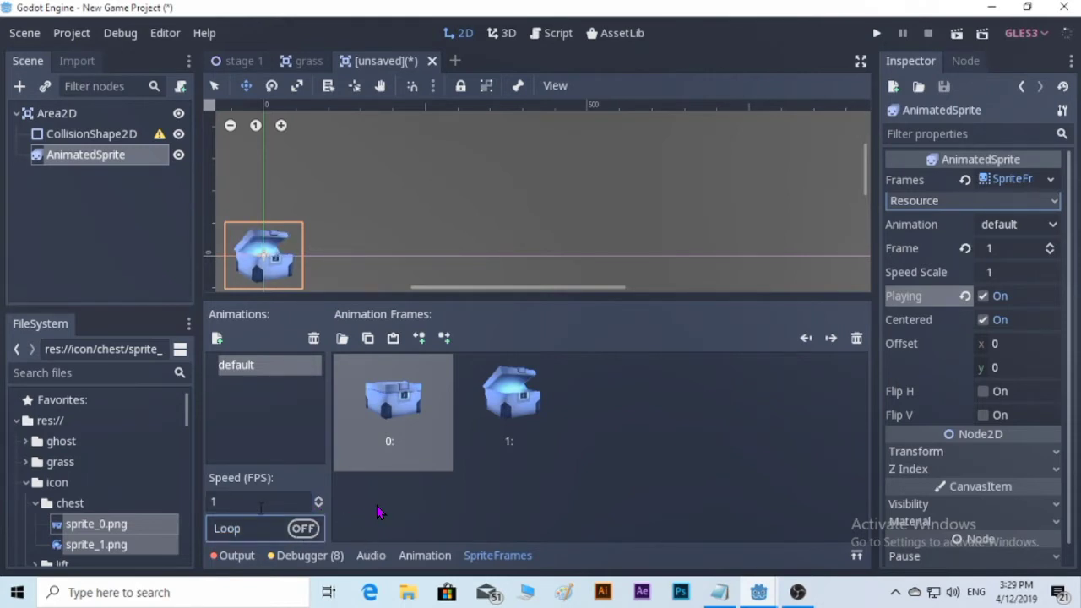
left_click(984, 296)
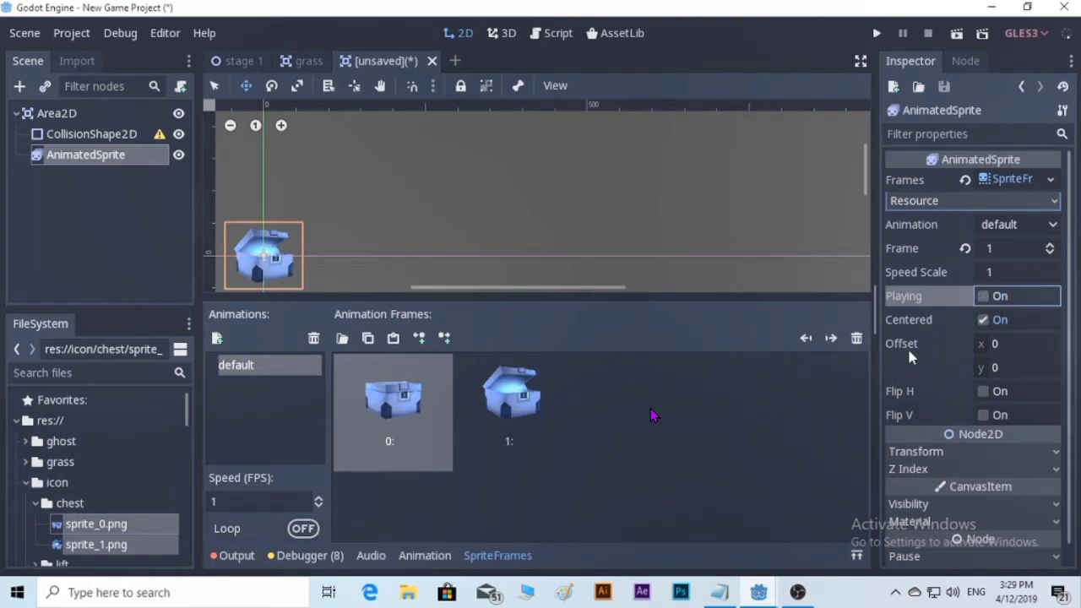
left_click(964, 250)
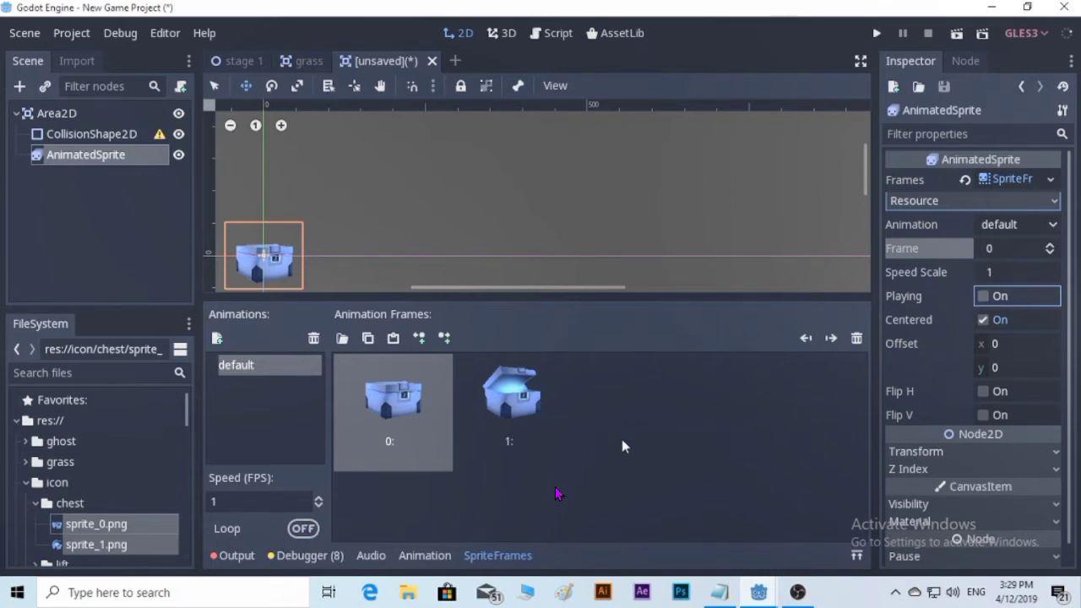
left_click(106, 139)
Give the CollisionShape2D a new RectangleShape2D and fit it over the chest sprite.
middle_click_drag(381, 234, 515, 223)
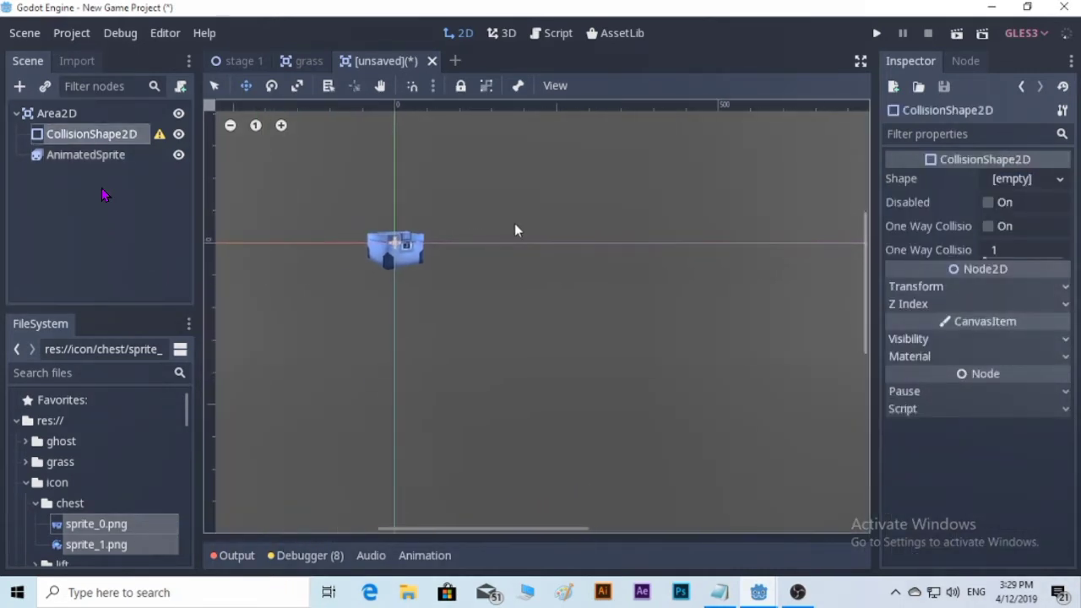
scroll(386, 256, "up", 5)
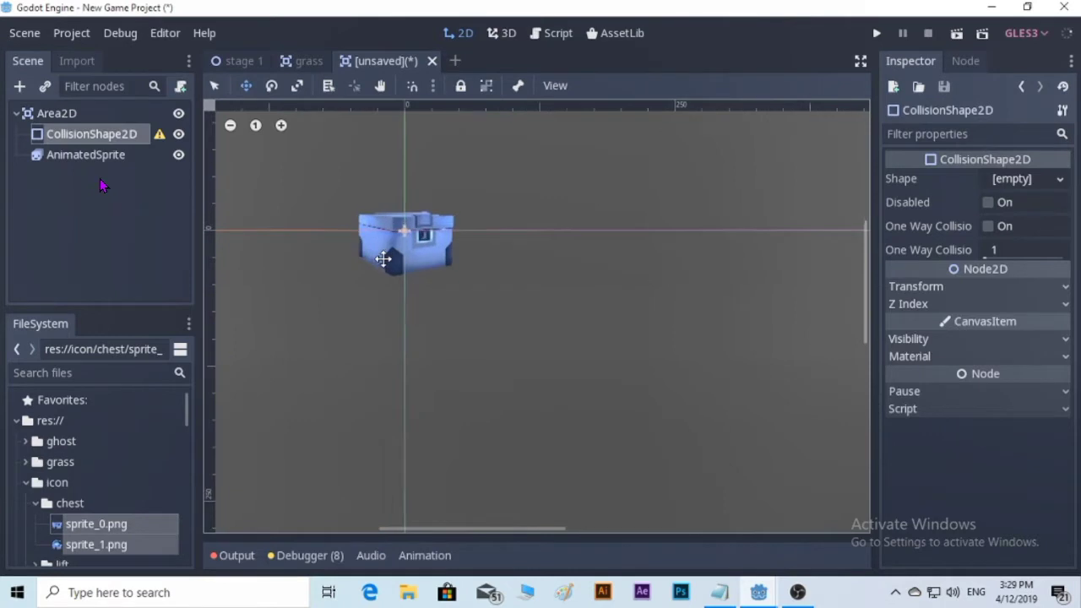
left_click(1022, 179)
left_click(898, 312)
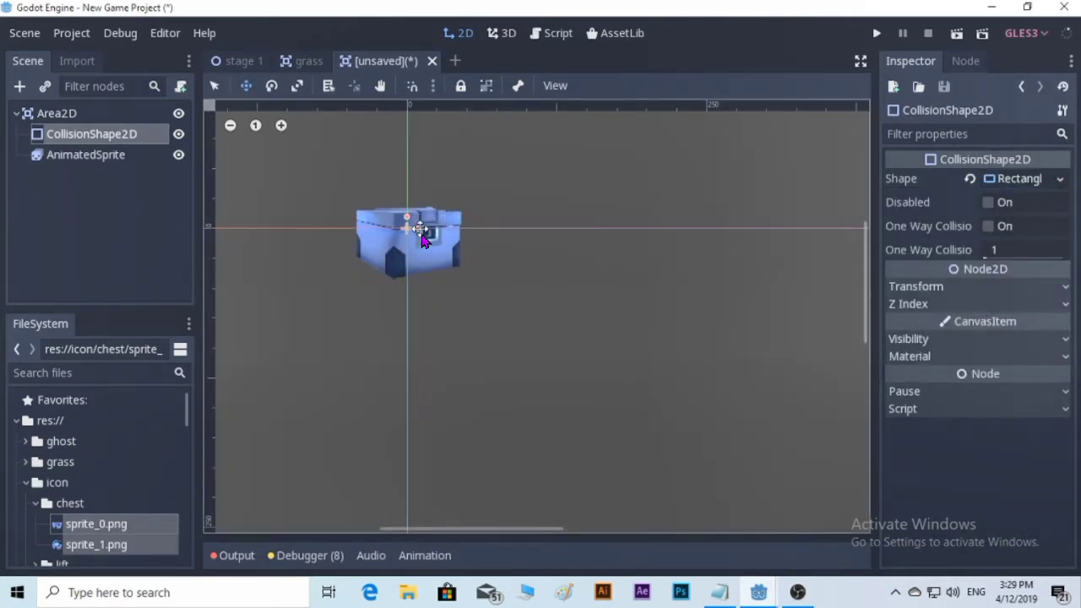
left_click_drag(420, 228, 413, 202)
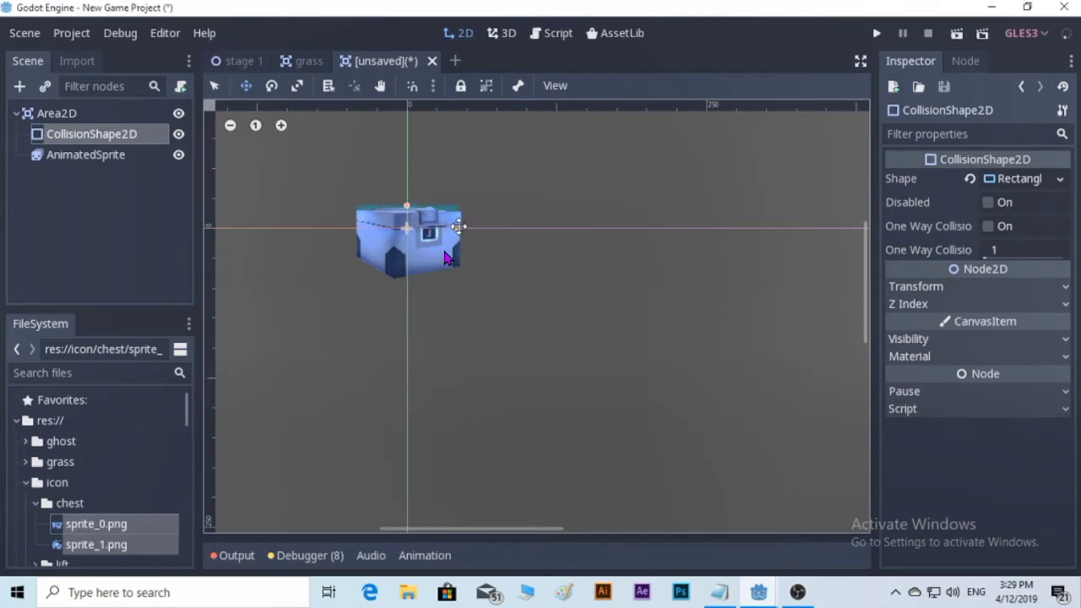
left_click_drag(408, 205, 410, 197)
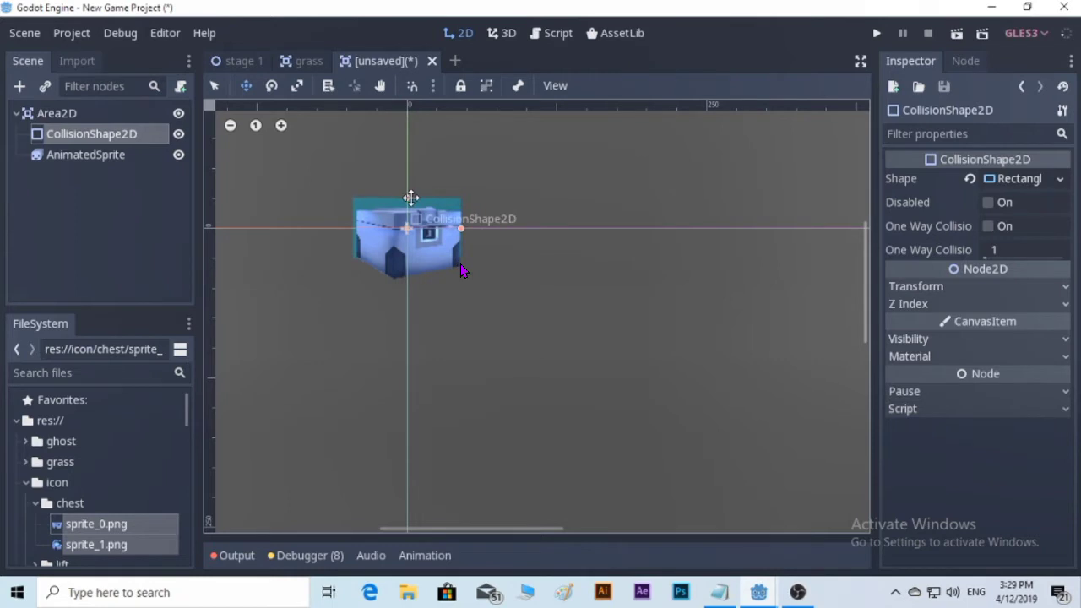
left_click_drag(462, 270, 456, 281)
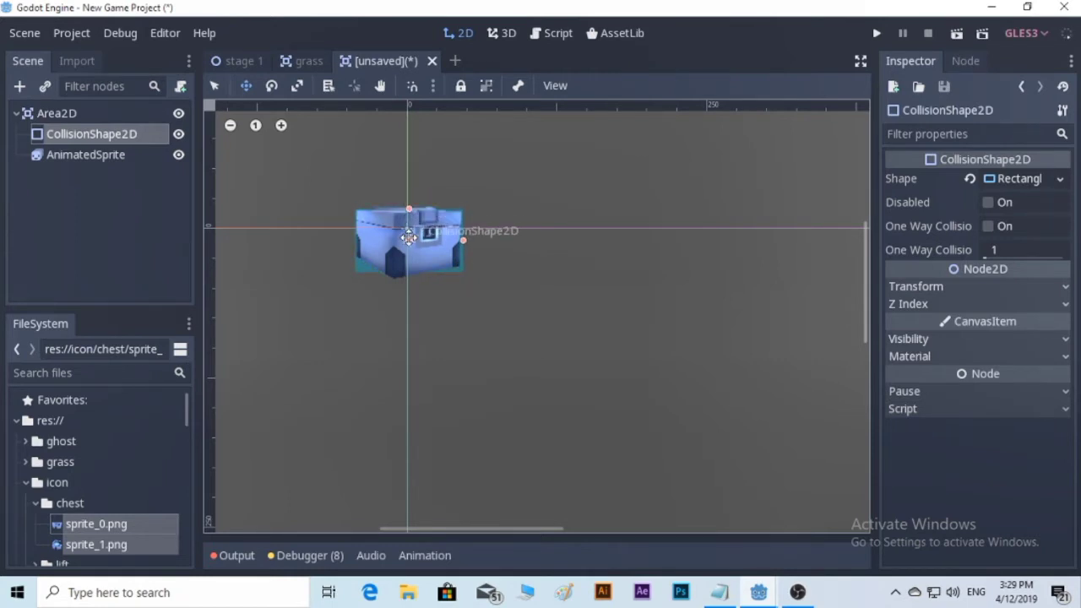
left_click(18, 114)
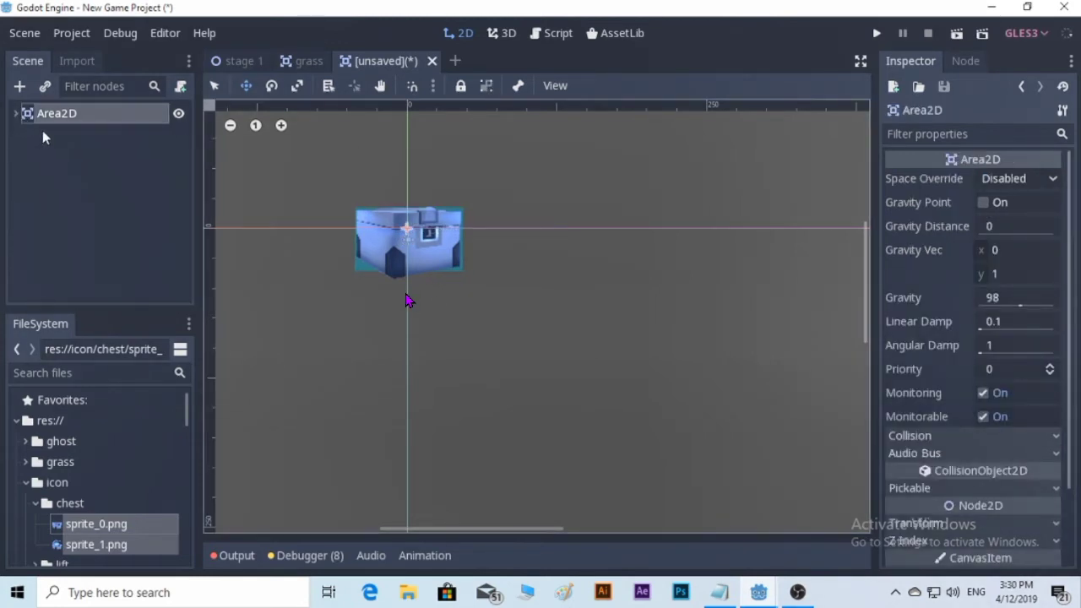
Rename the Area2D root to 'chest' and save the scene as chest.tscn.
right_click(50, 117)
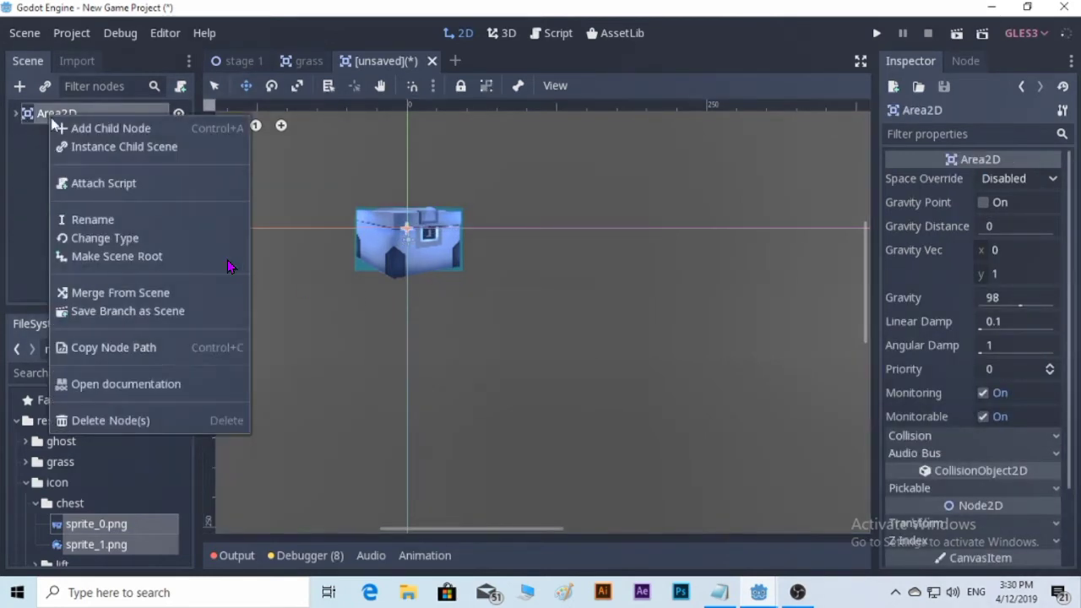
left_click(123, 226)
type("ches")
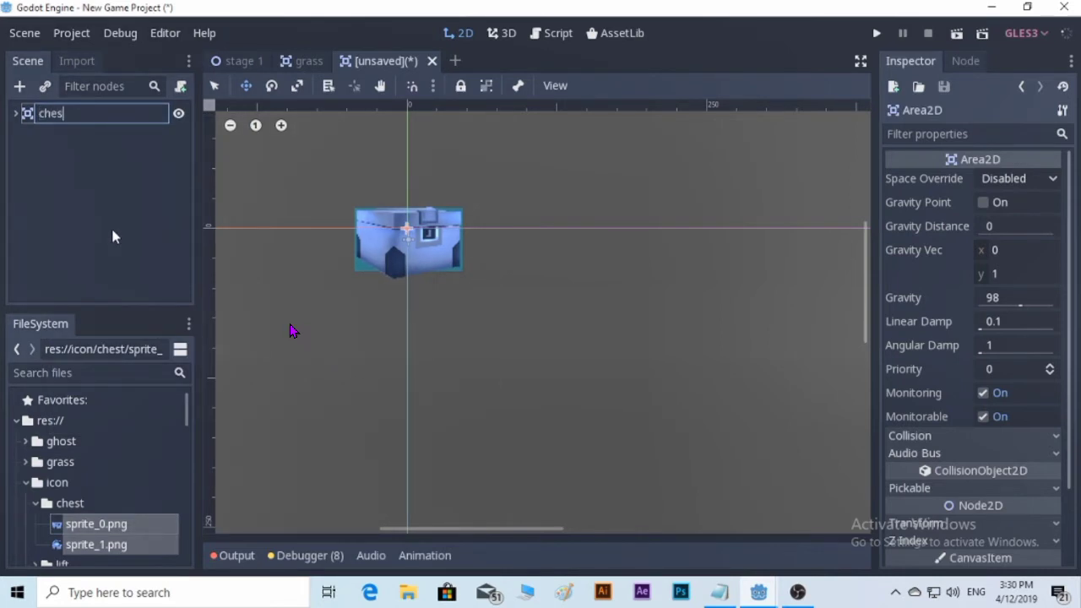
type("t")
key("Return")
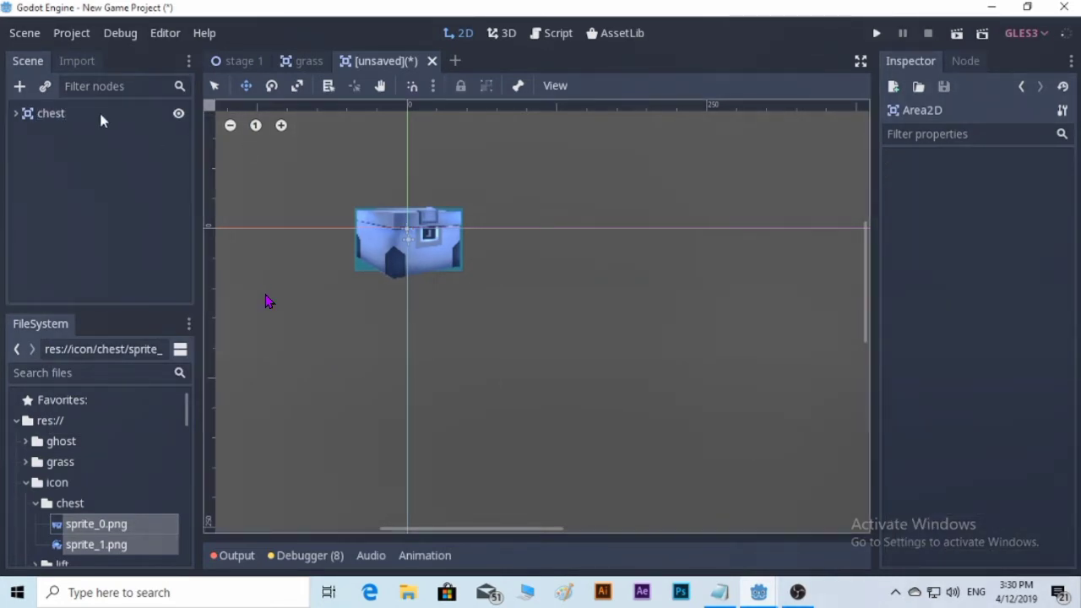
left_click(46, 117)
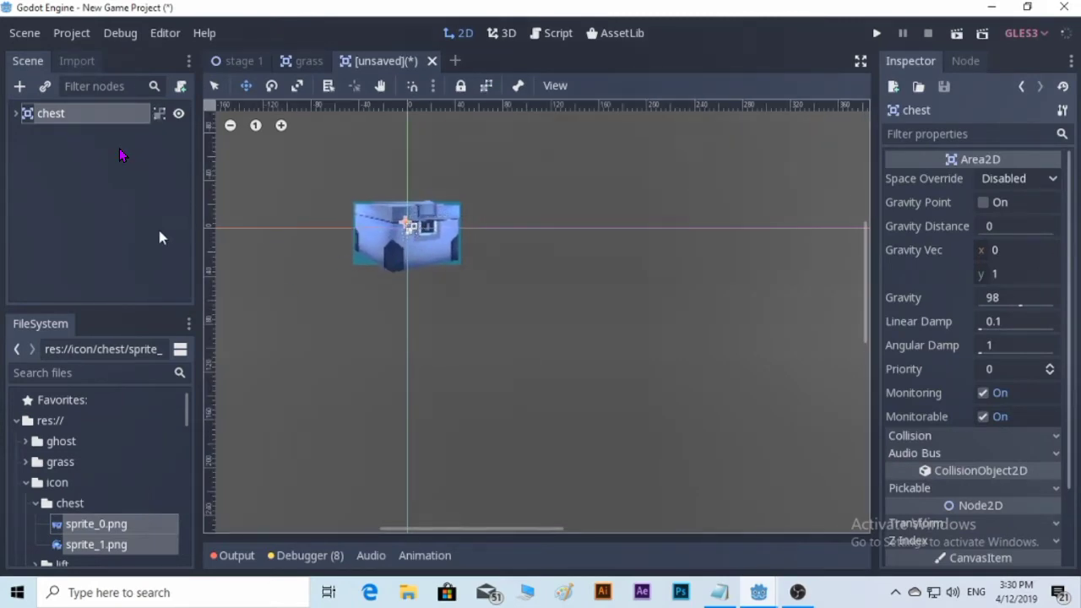
key("ctrl+s")
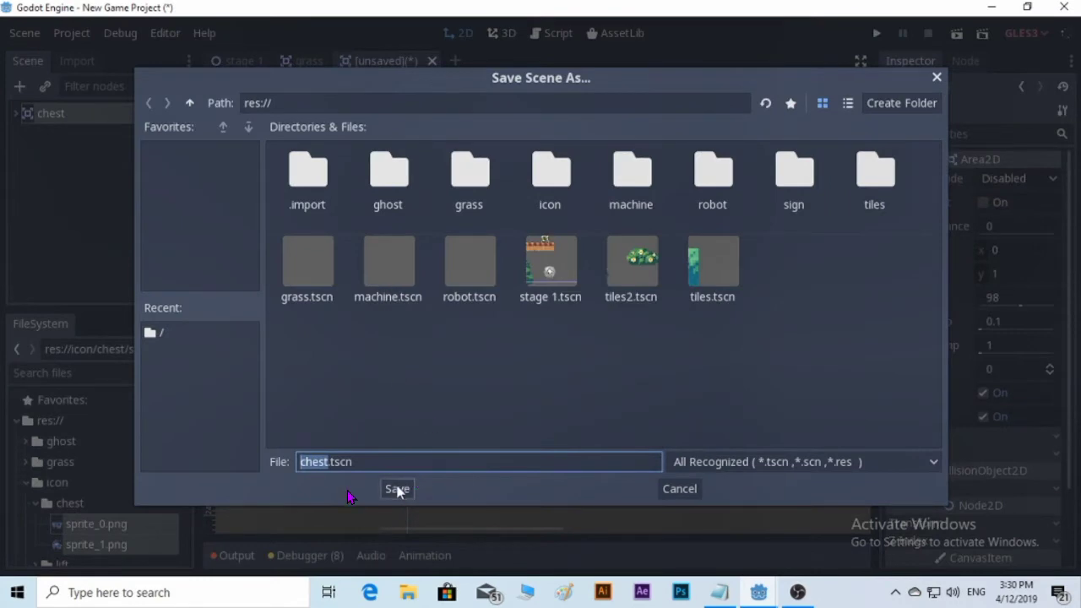
left_click(397, 490)
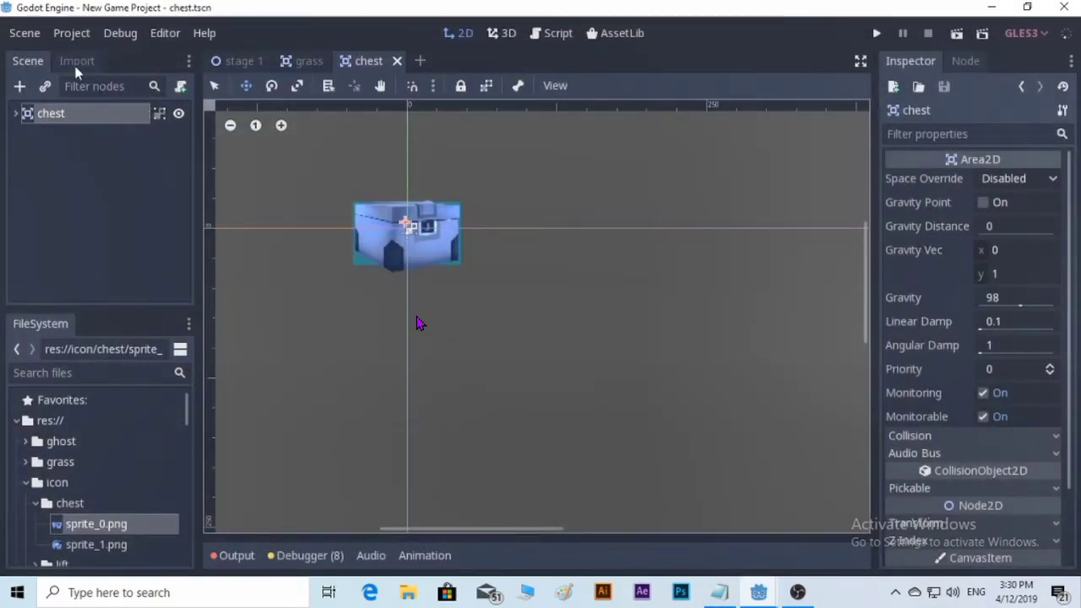
Instance chest.tscn into the stage 1 scene.
left_click(239, 60)
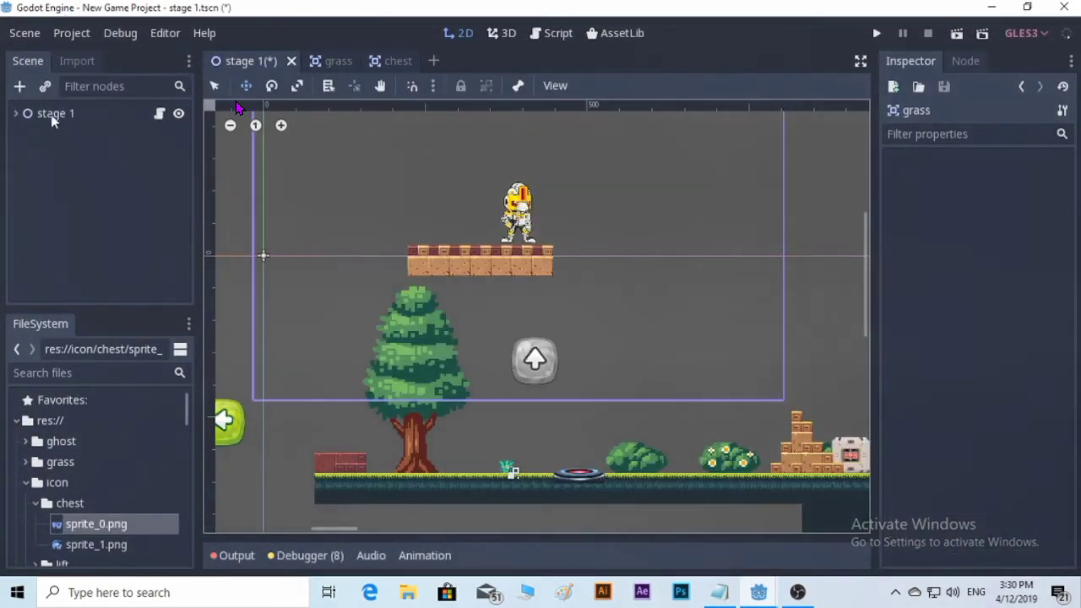
left_click(51, 118)
left_click(22, 146)
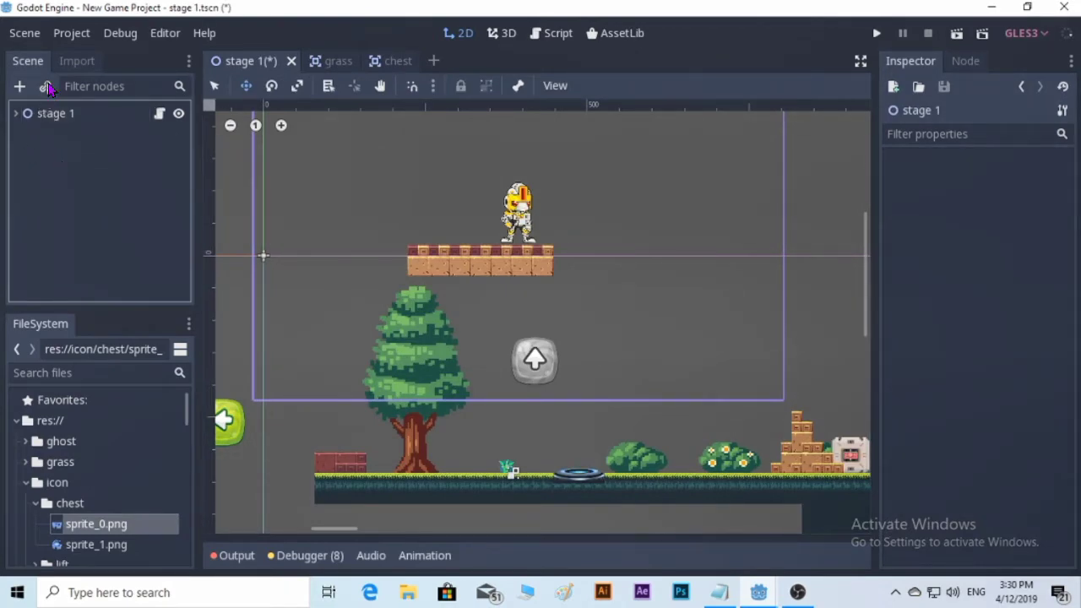
left_click(46, 87)
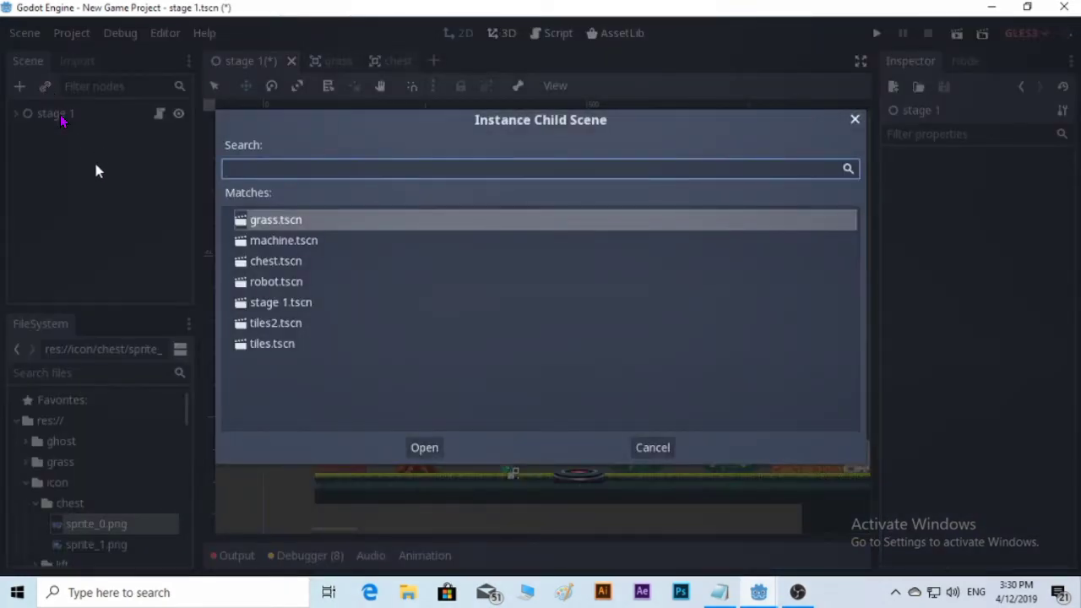
left_click(276, 264)
left_click(424, 447)
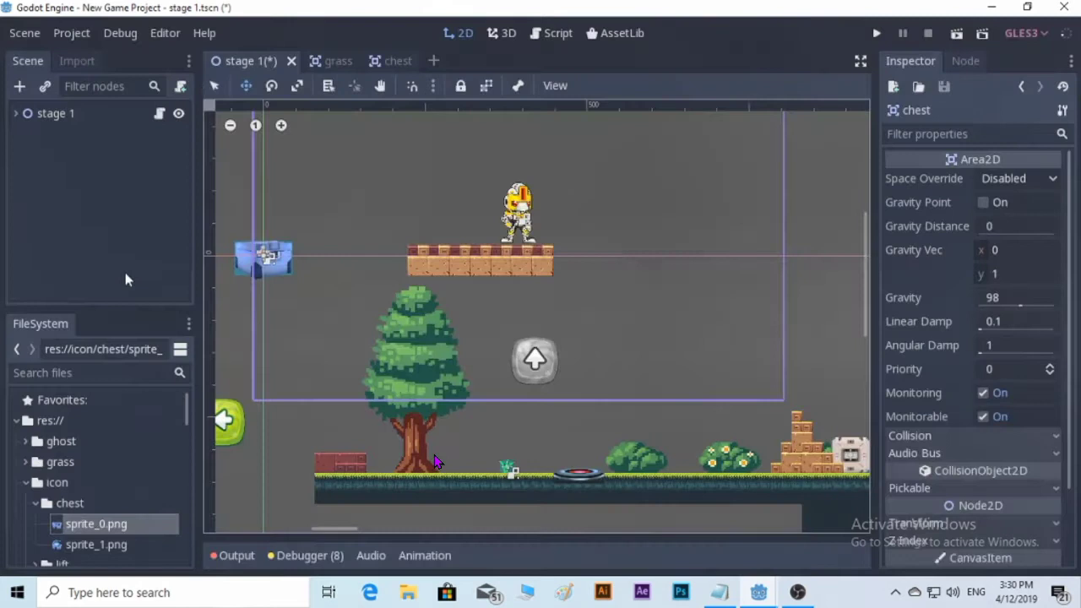
Move the chest instance onto the brick platform just left of the robot.
left_click(17, 114)
scroll(72, 239, "down", 3)
scroll(72, 239, "down", 3)
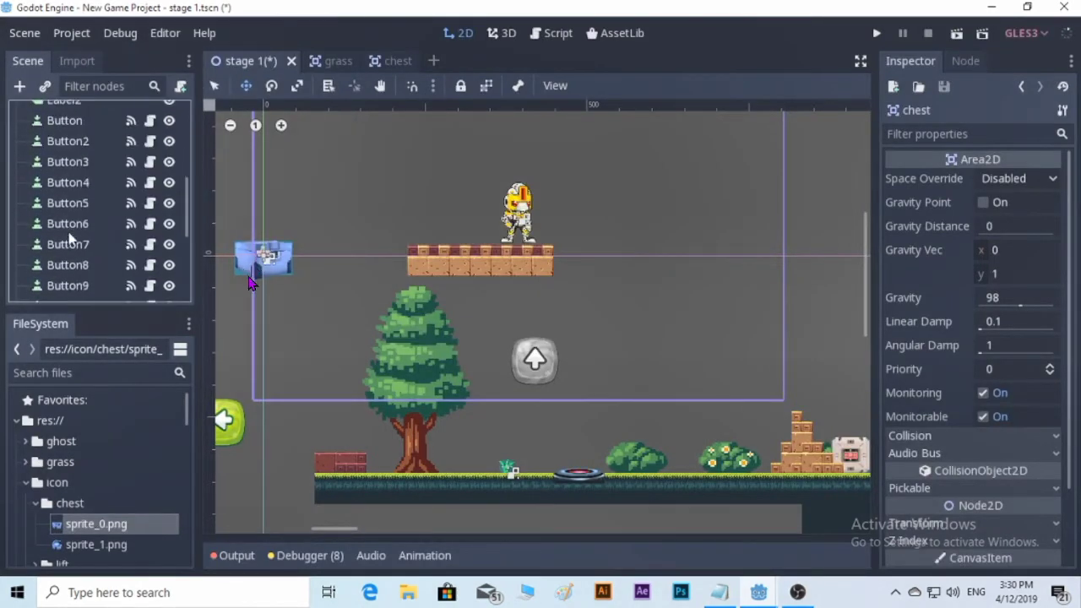
scroll(71, 239, "down", 2)
scroll(72, 239, "down", 3)
double_click(59, 284)
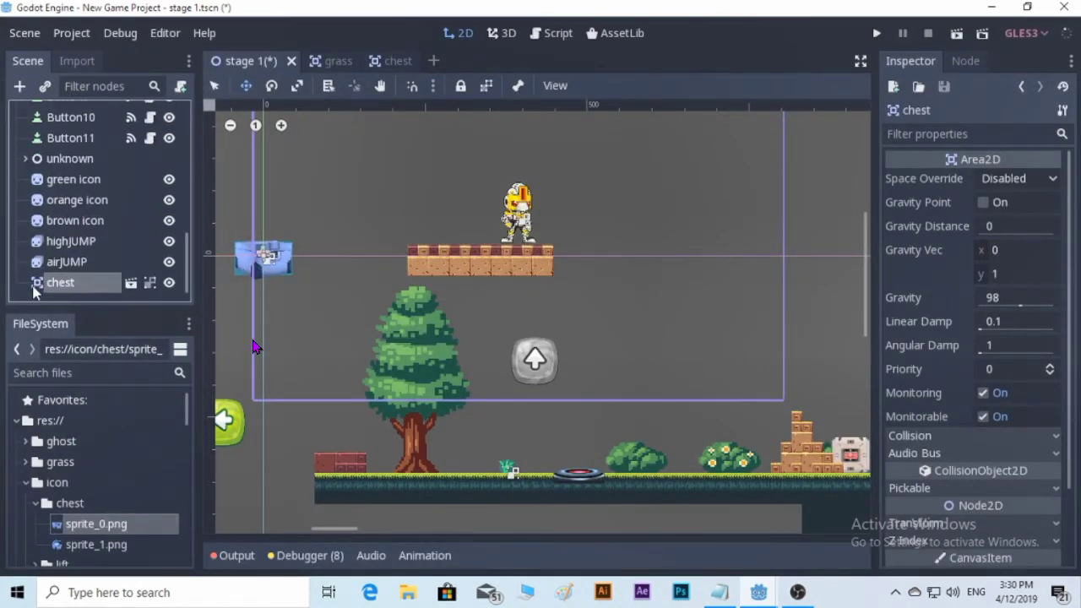
key("Return")
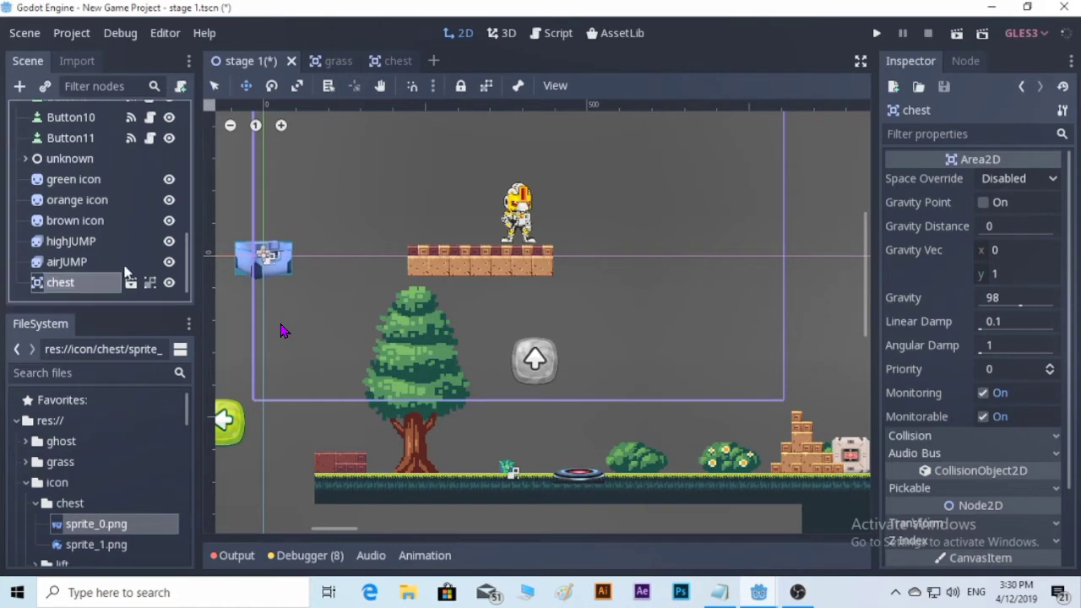
right_click(270, 269)
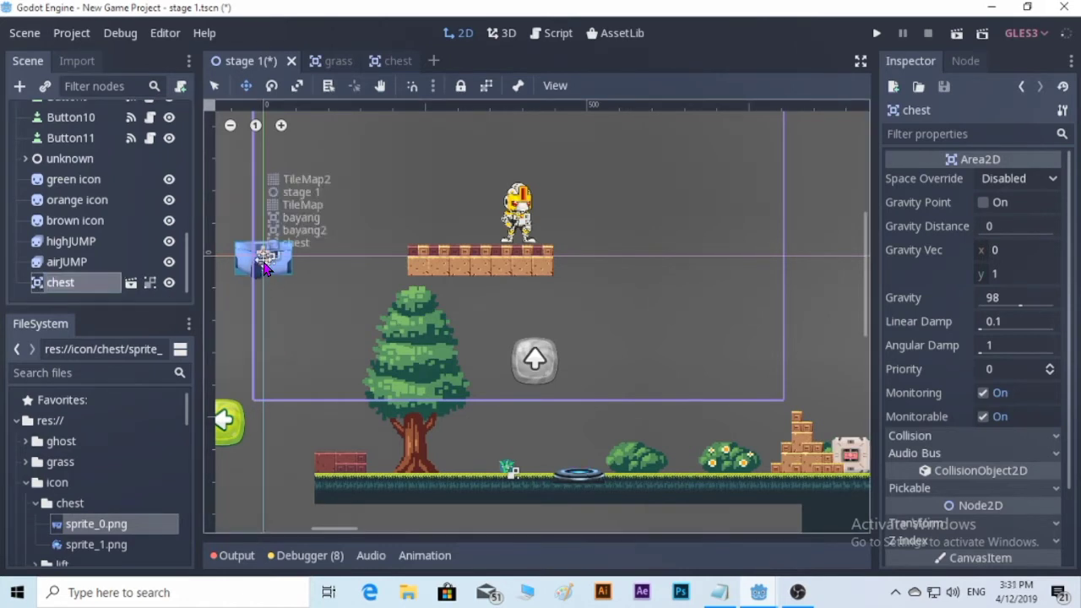
left_click_drag(271, 268, 449, 260)
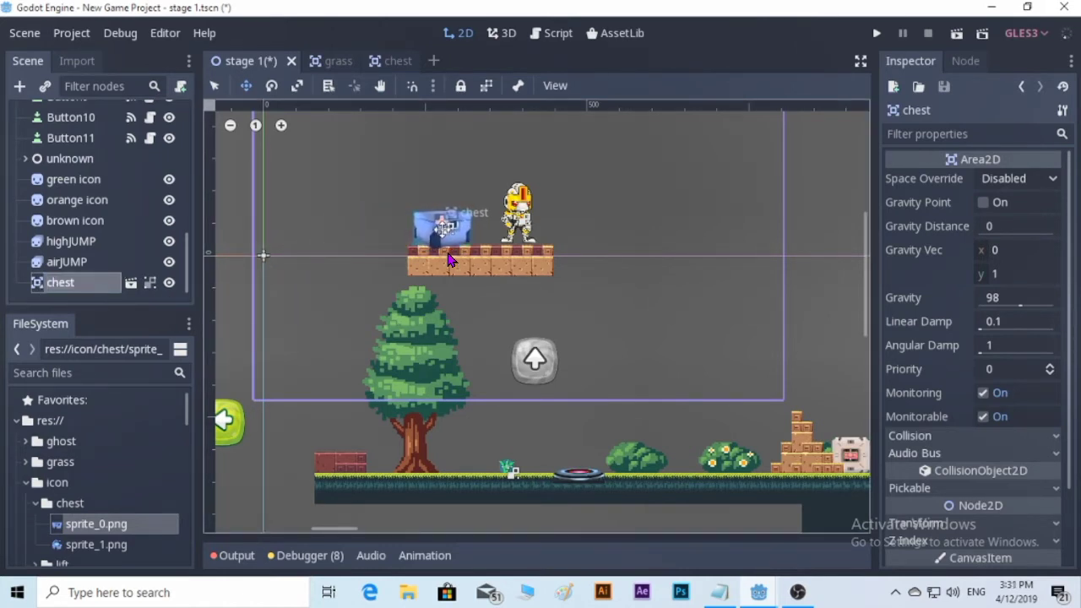
scroll(448, 238, "up", 5)
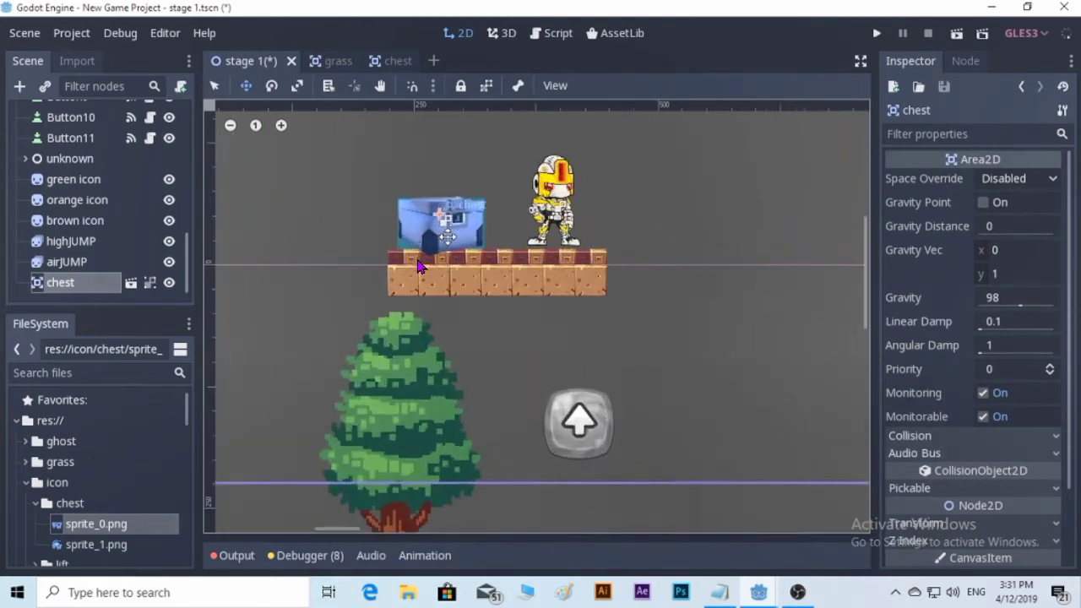
scroll(445, 237, "up", 1)
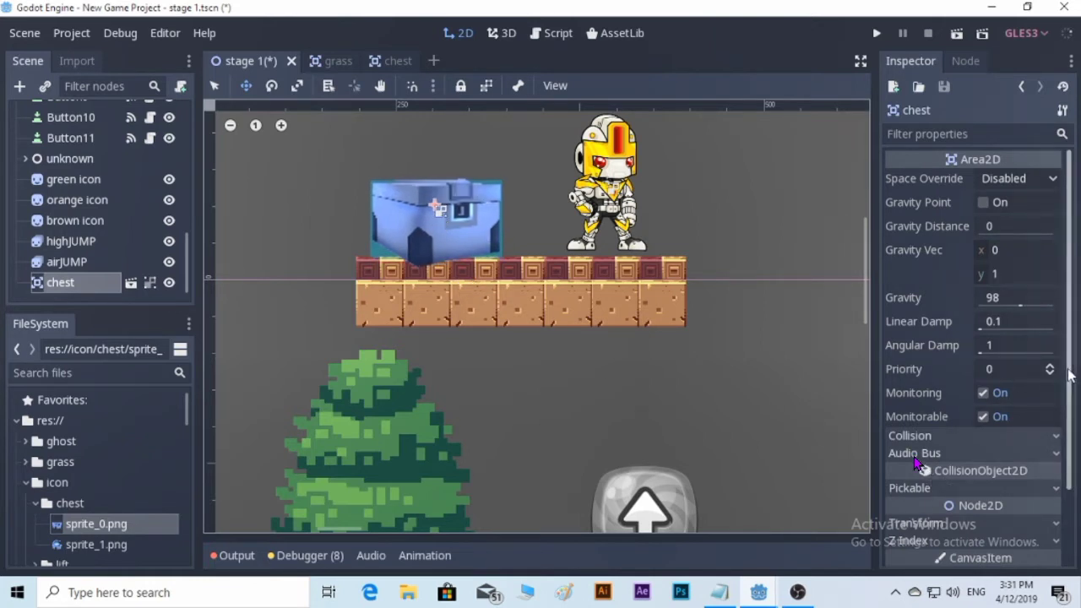
Scale the chest to 0.8 by 0.8 and nudge it down onto the platform.
scroll(1055, 380, "down", 3)
left_click(1054, 434)
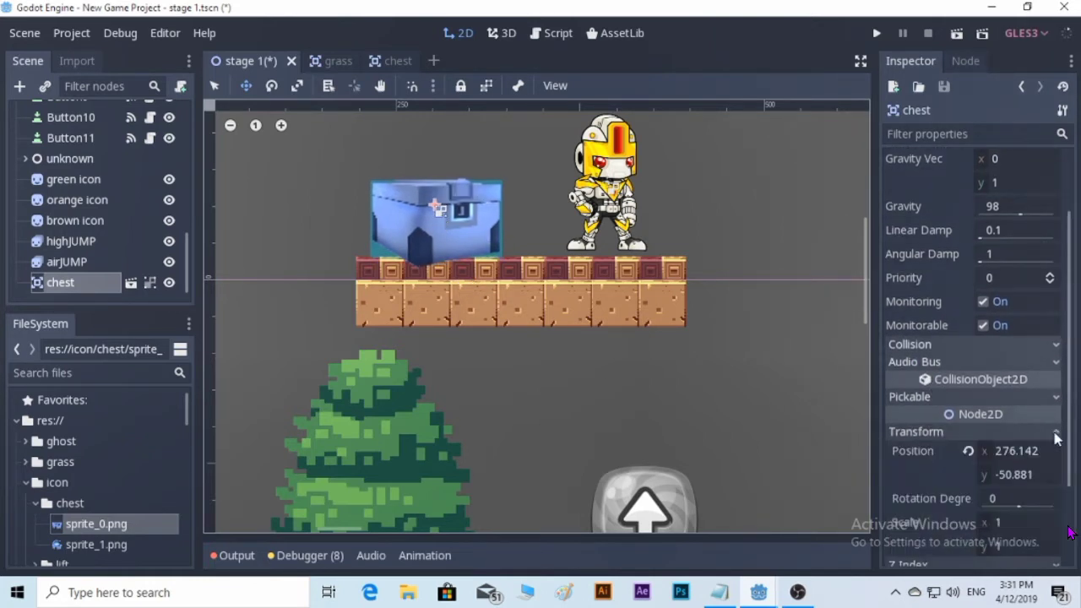
left_click(1017, 521)
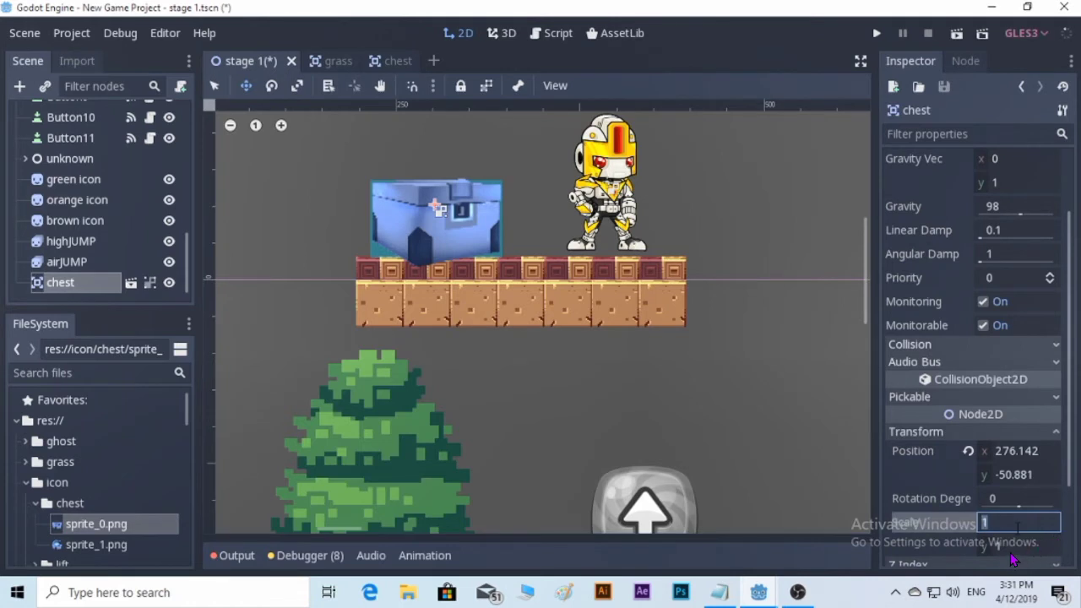
type("0.")
type("8")
key("Return")
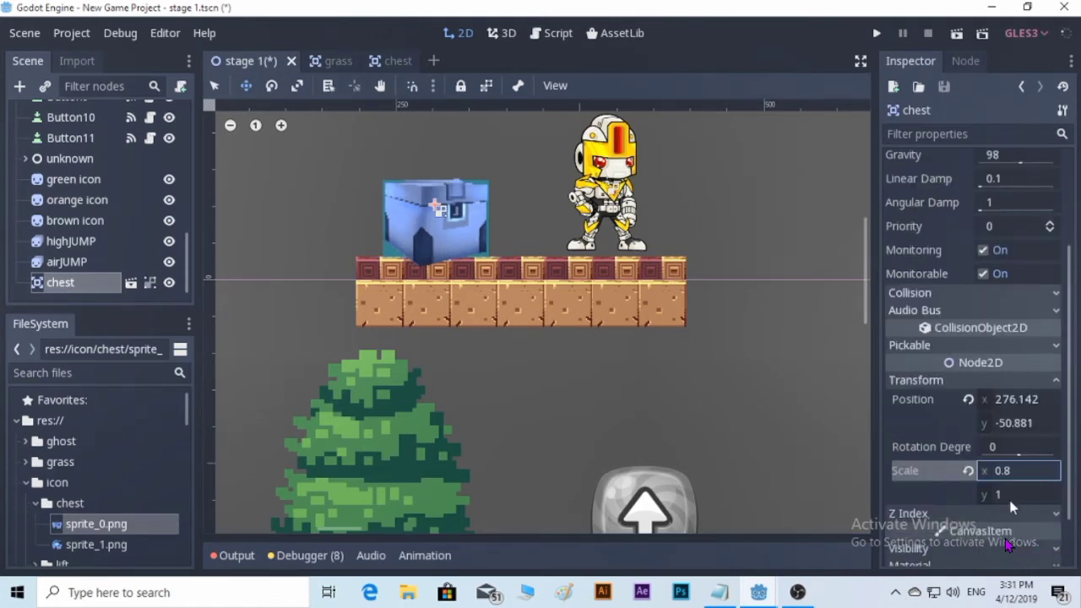
left_click(1011, 494)
type("0.8")
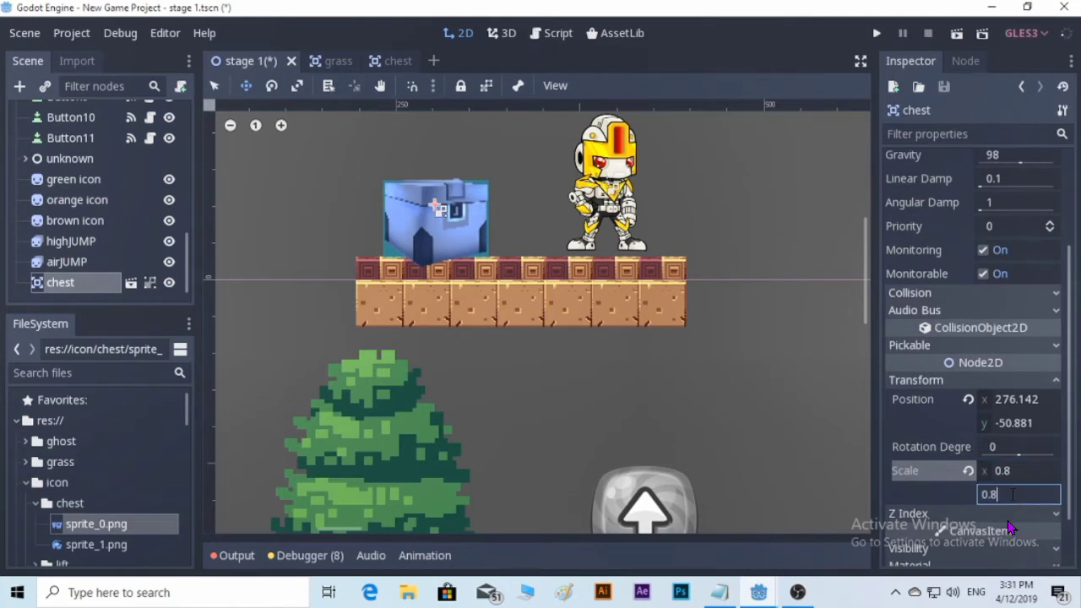
key("Return")
left_click_drag(422, 216, 417, 228)
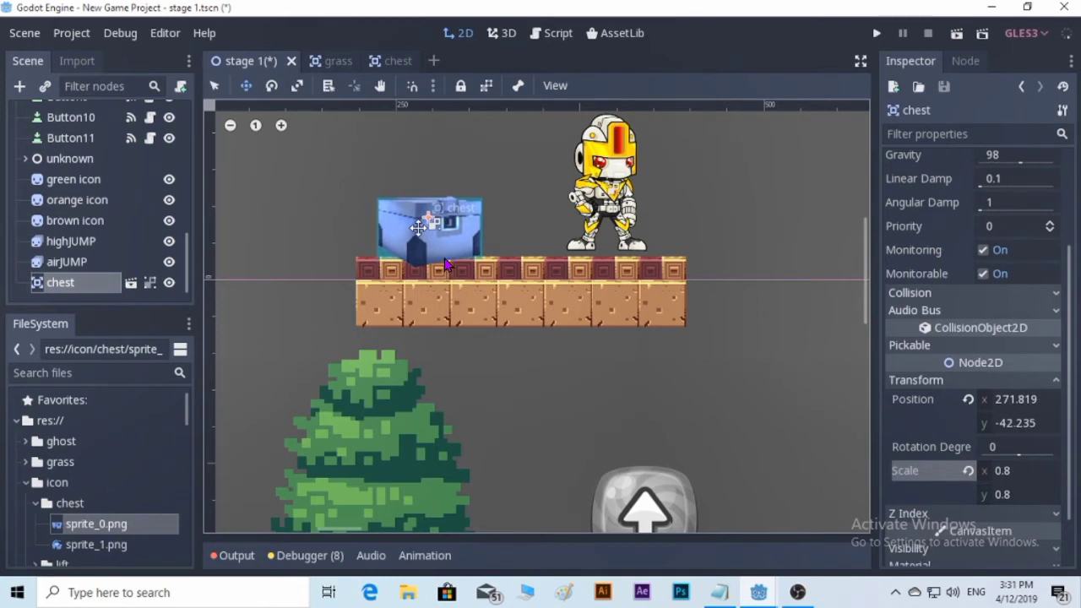
left_click_drag(417, 228, 406, 229)
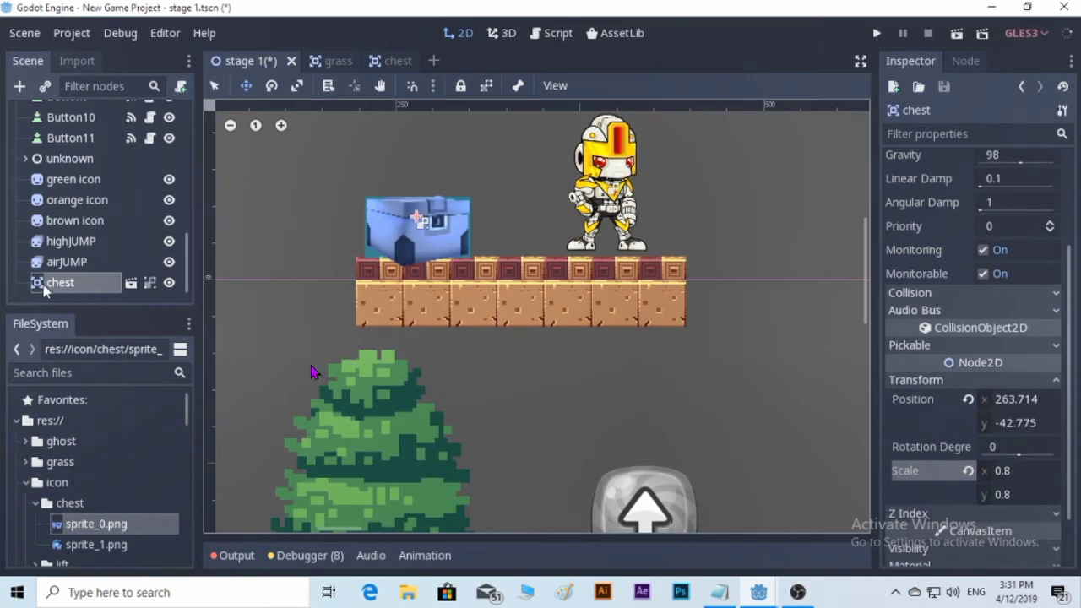
left_click(59, 262)
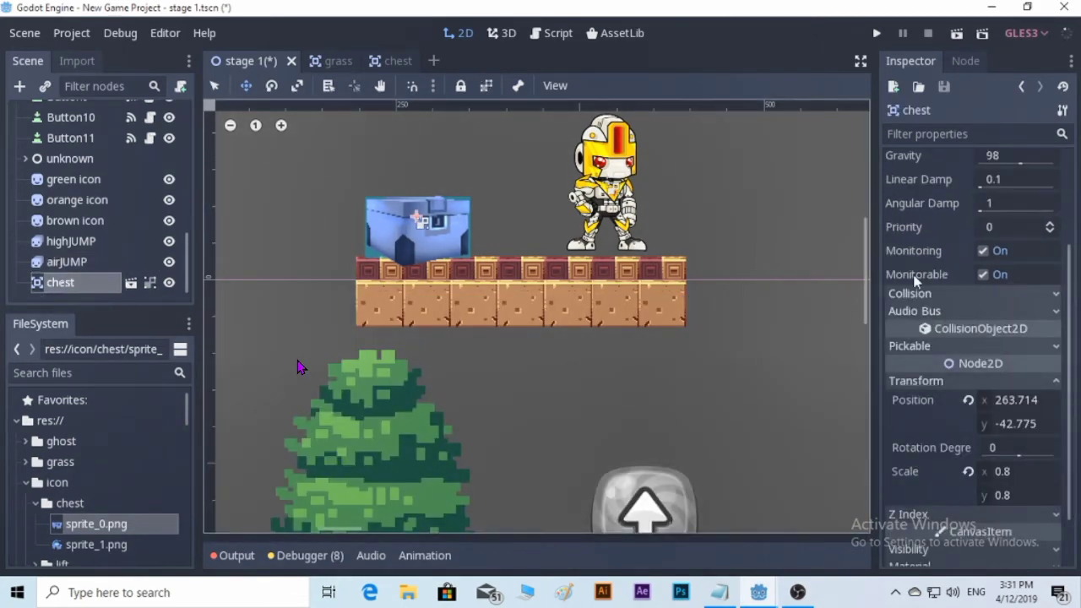
left_click(970, 64)
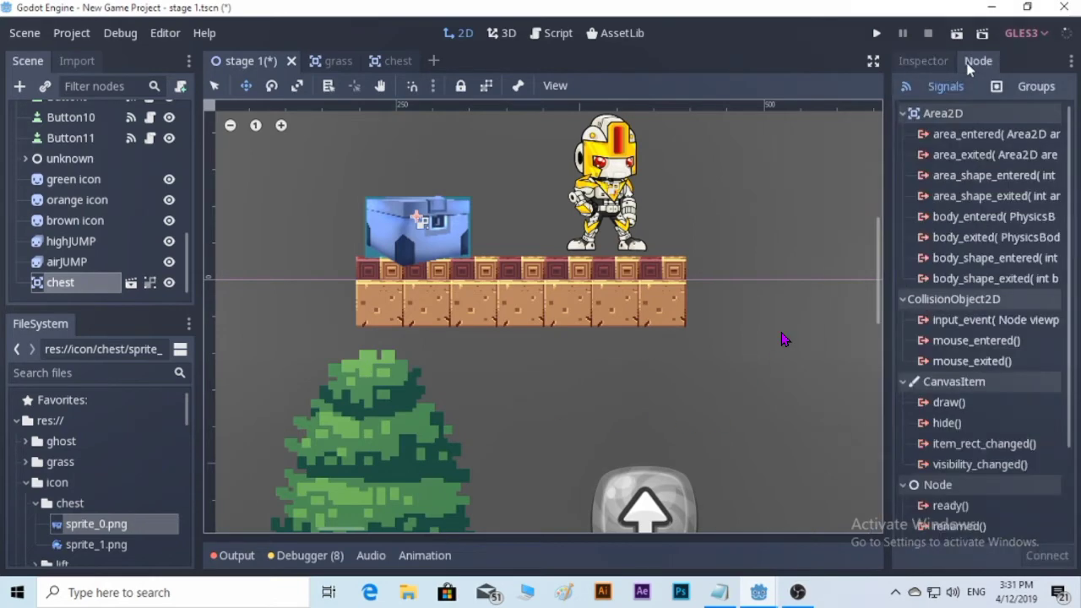
Connect the chest's area_entered signal to the robot and delete the placeholder comment.
double_click(986, 139)
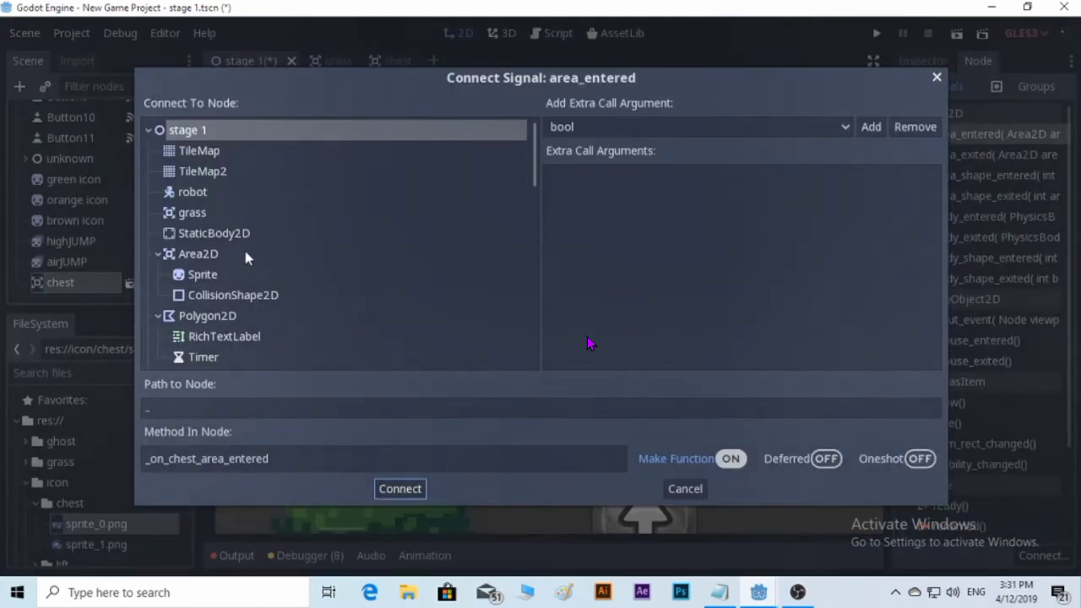
double_click(193, 192)
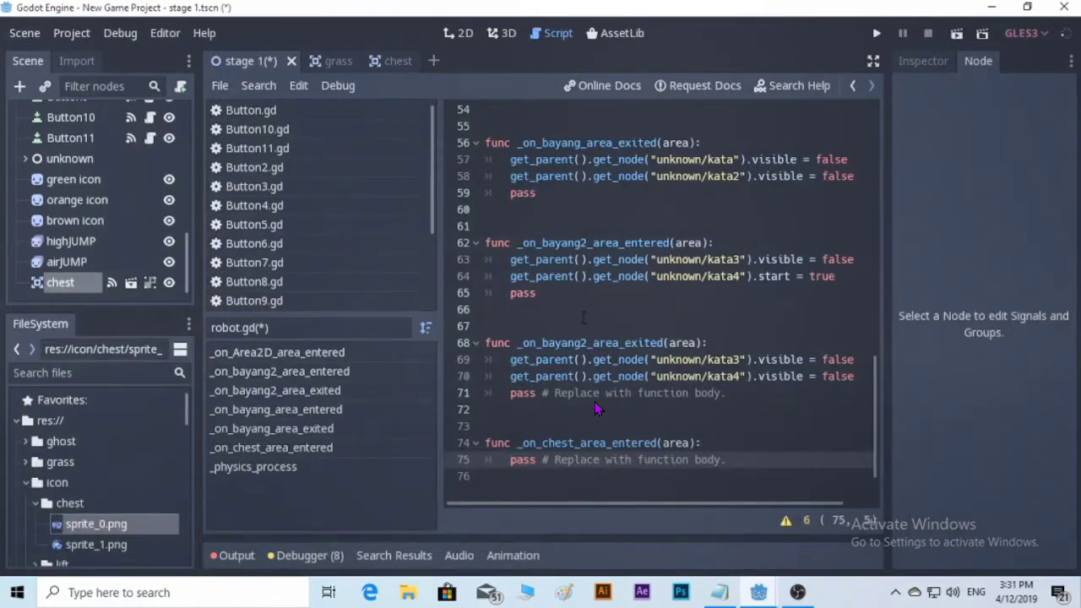
left_click_drag(726, 460, 542, 459)
key("BackSpace")
key("Return")
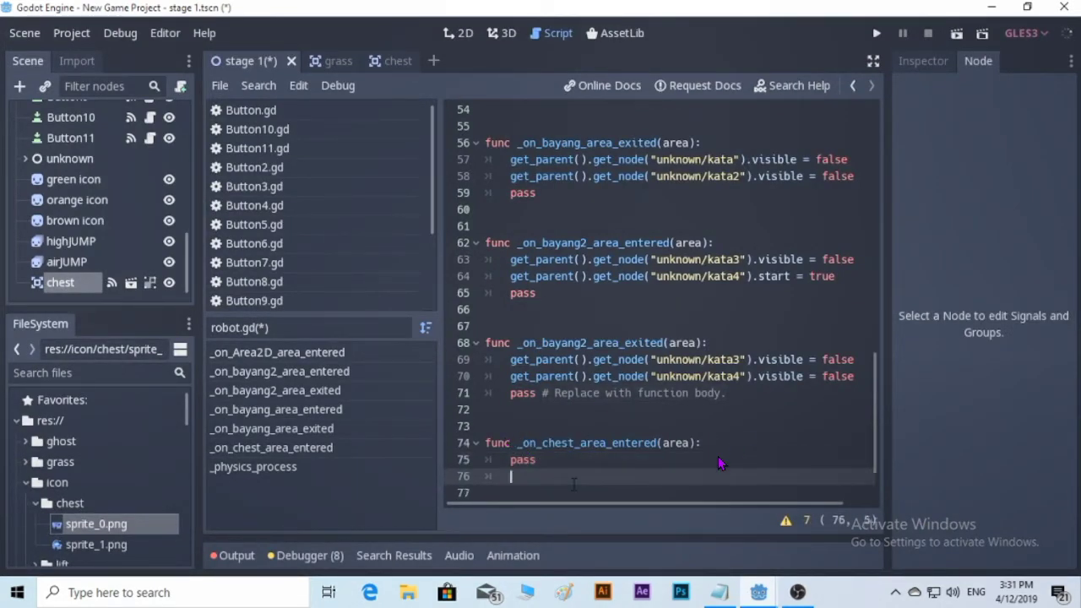
key("Return")
key("BackSpace")
key("BackSpace")
key("BackSpace")
Tidy the blank lines around _on_chest_area_entered in robot.gd.
left_click_drag(551, 469, 488, 447)
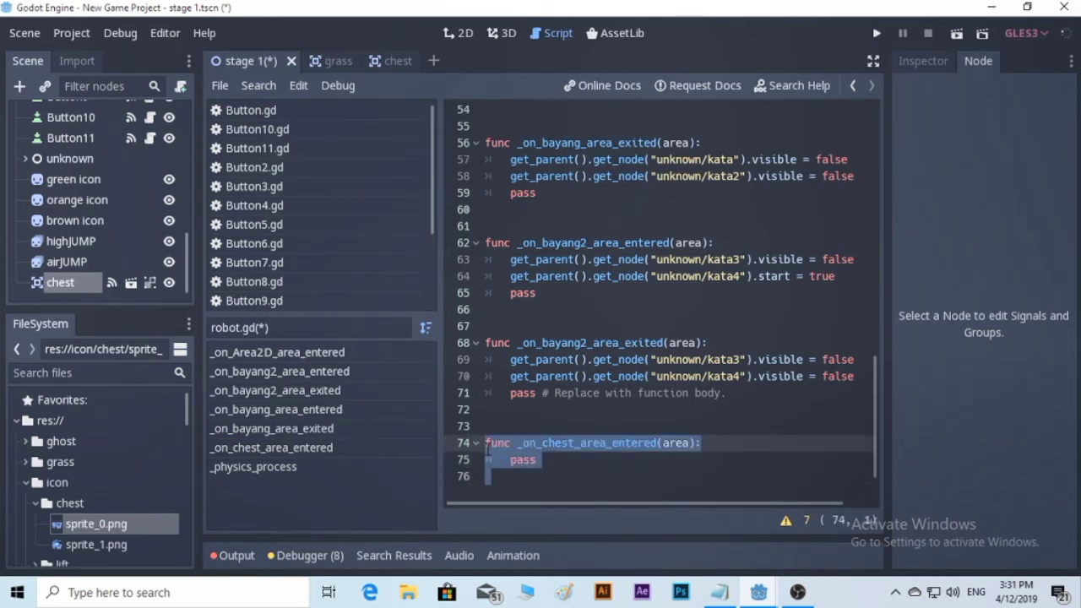
left_click(684, 453)
left_click(485, 476)
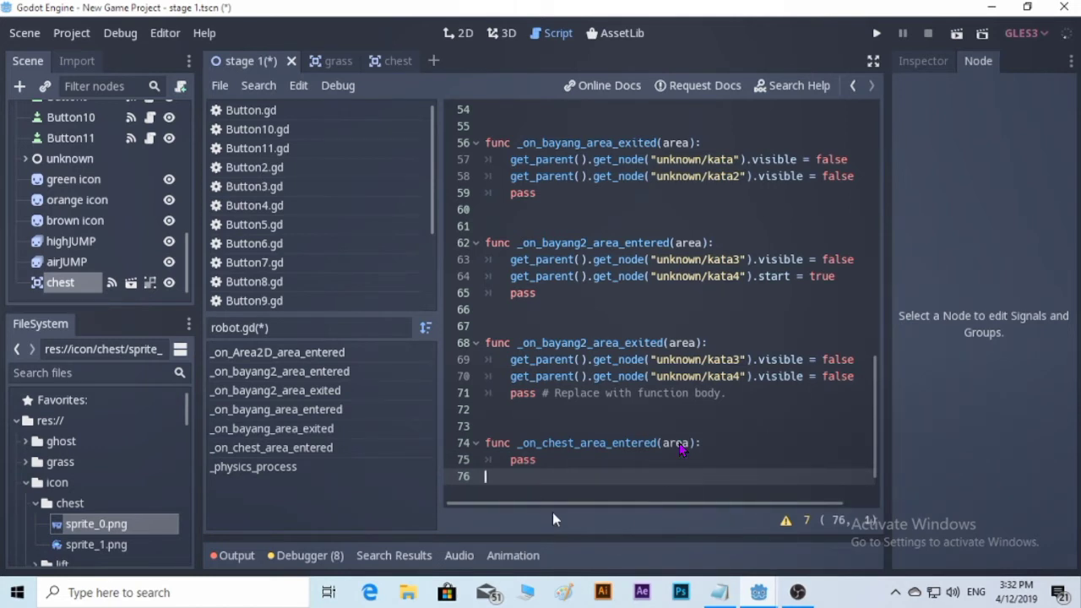
key("Return")
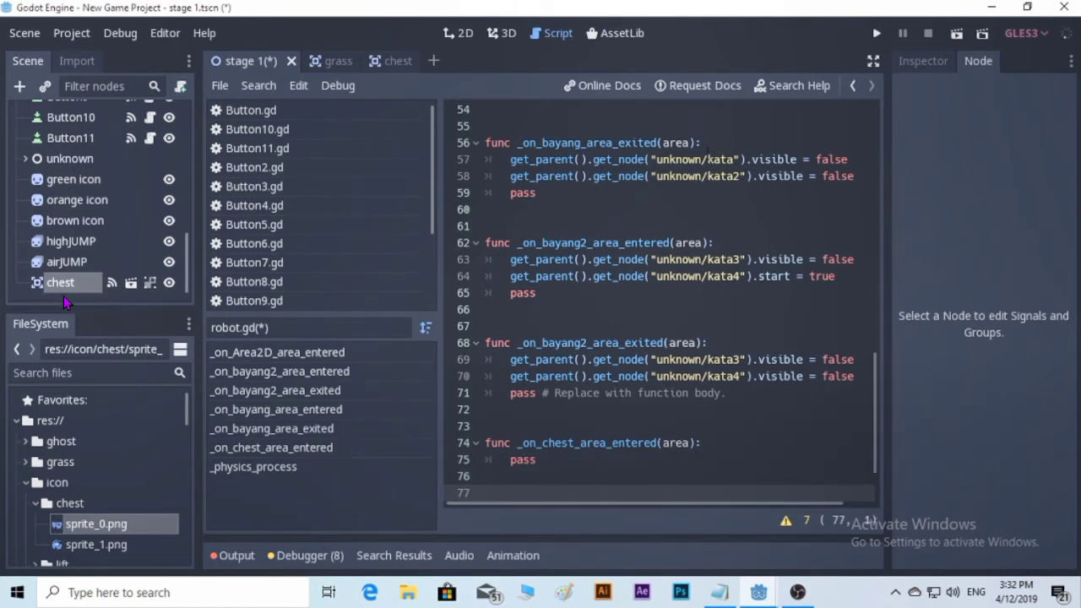
left_click(923, 61)
left_click(978, 60)
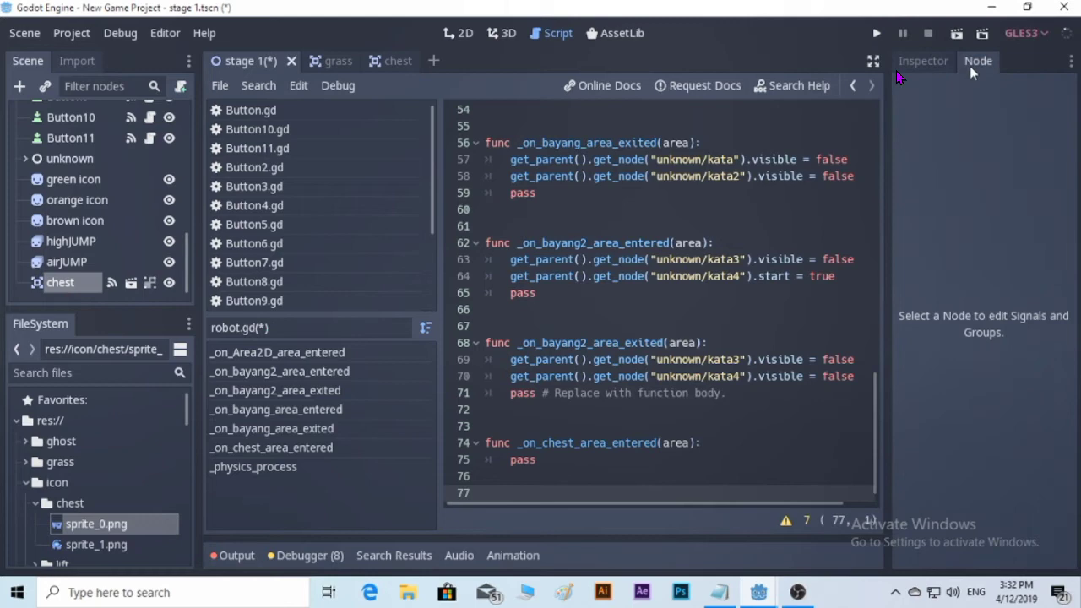
Connect the chest's area_exited signal to the robot and remove extra blank lines.
left_click(65, 285)
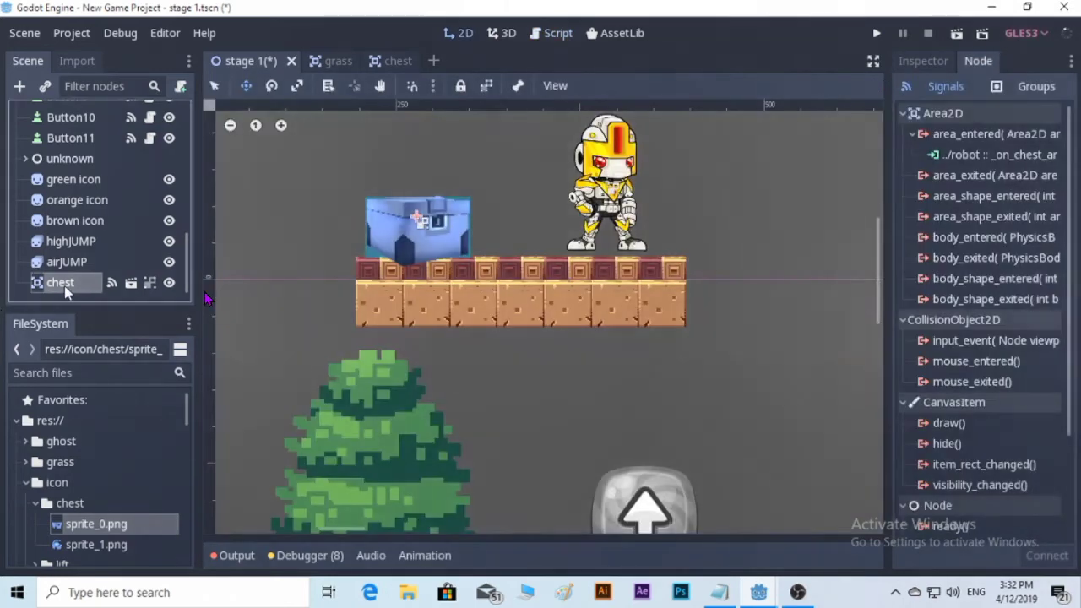
double_click(960, 177)
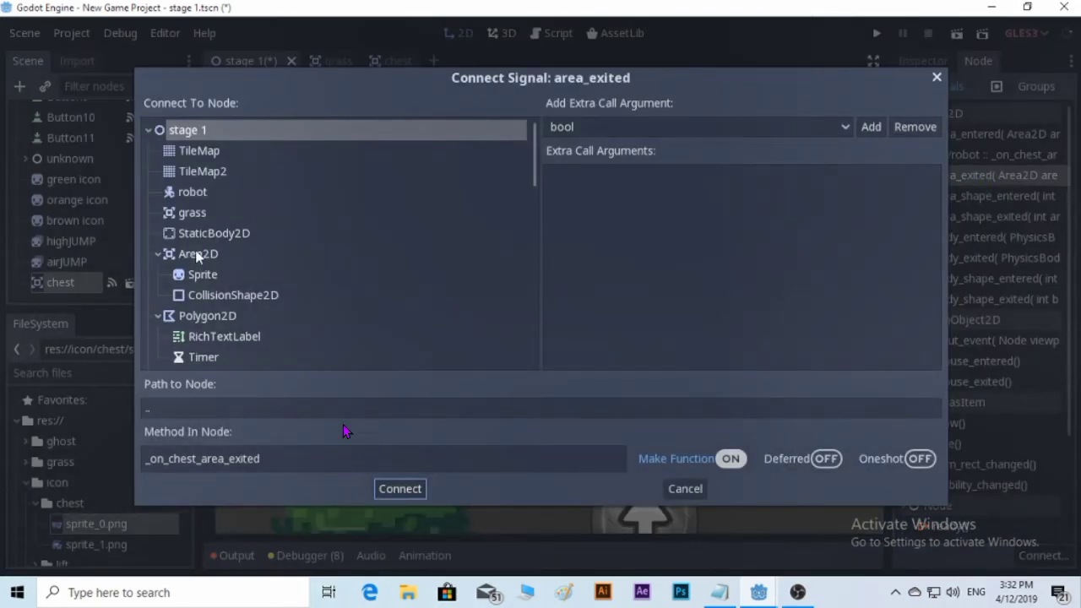
left_click(196, 192)
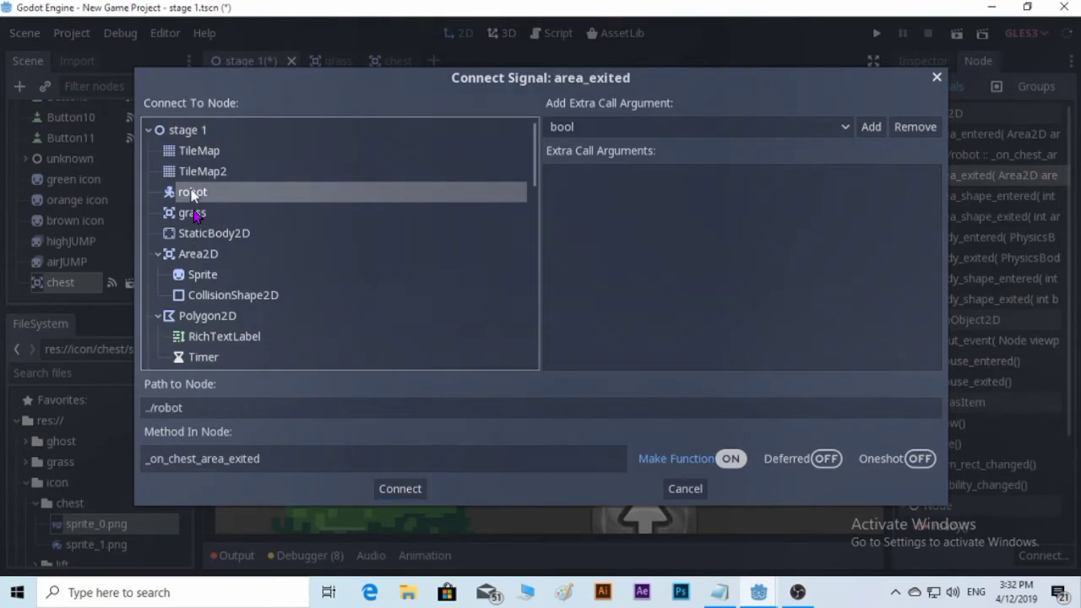
left_click(395, 490)
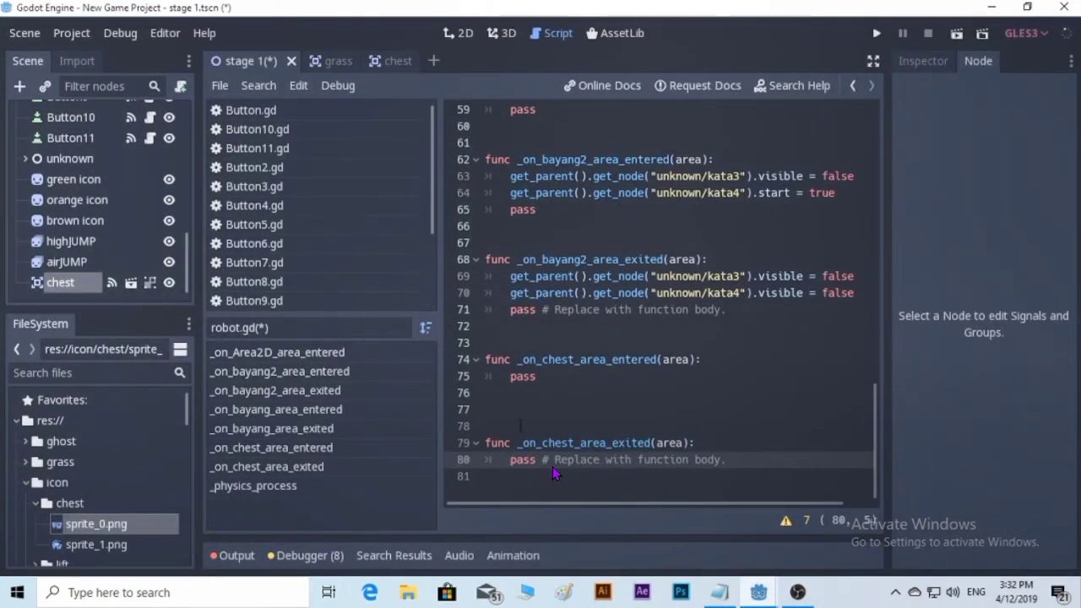
key("Up")
key("Up")
key("BackSpace")
key("BackSpace")
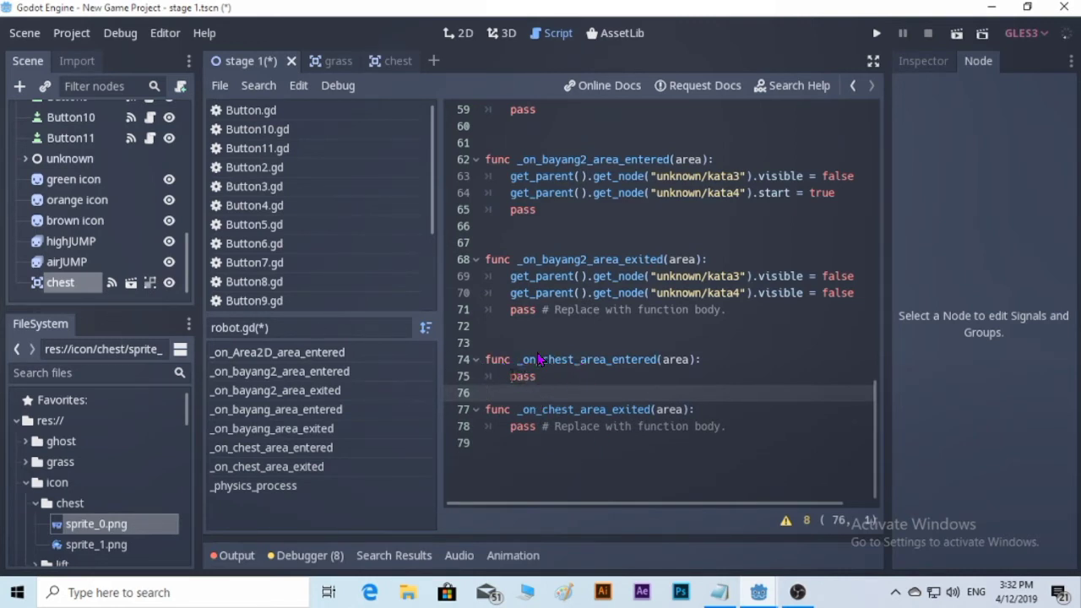
Open an empty line above pass in _on_chest_area_entered, then bring up the Notepad chest code.
left_click(512, 376)
key("Return")
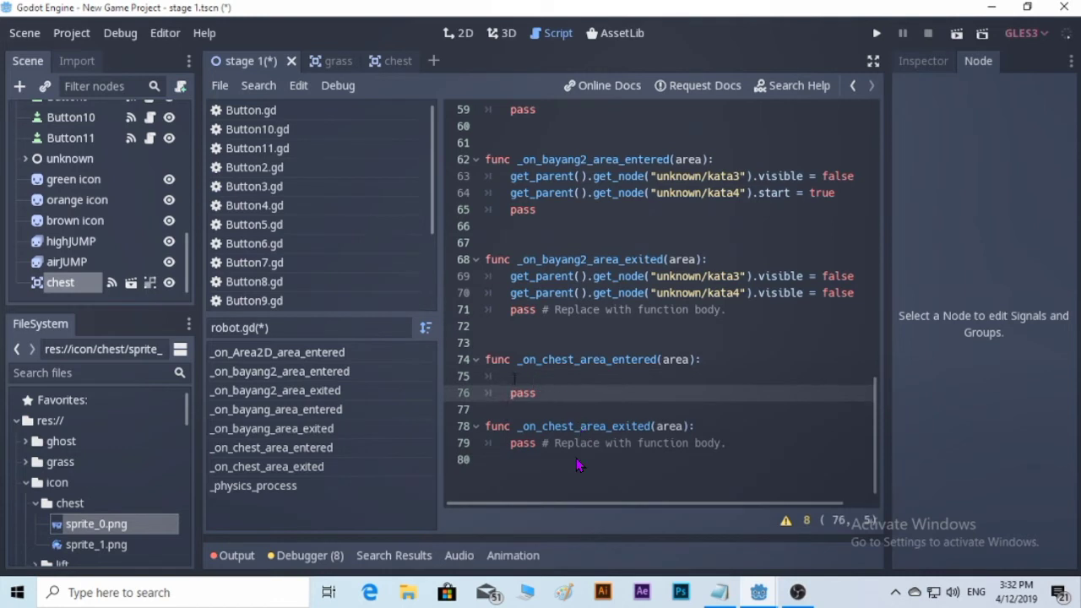
key("Up")
left_click(719, 592)
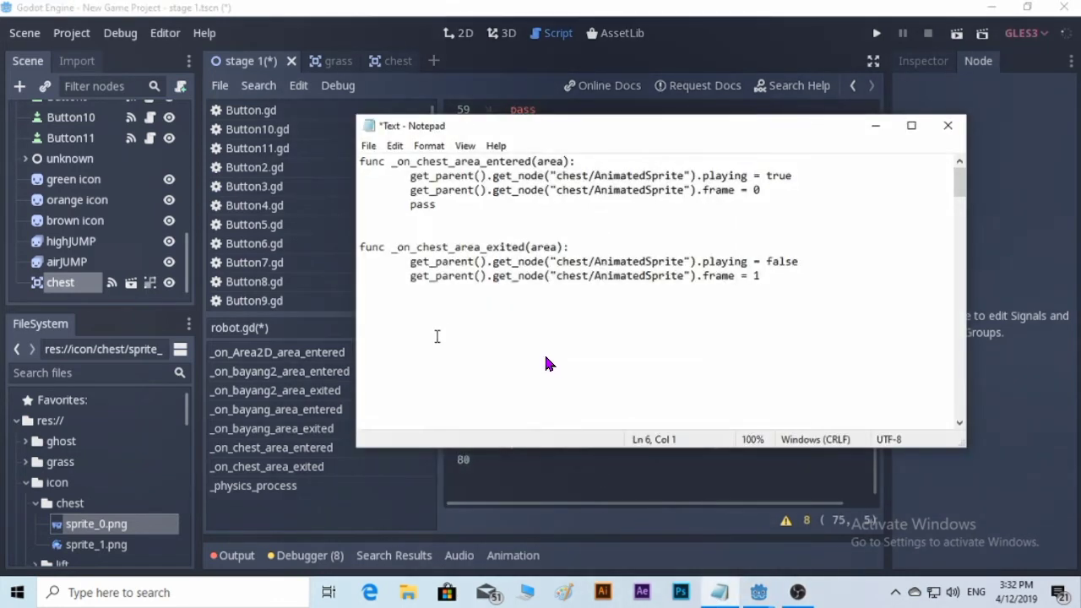
In the Notepad draft, highlight the playing values true (entered) and false (exited).
left_click(437, 336)
left_click_drag(411, 175, 780, 187)
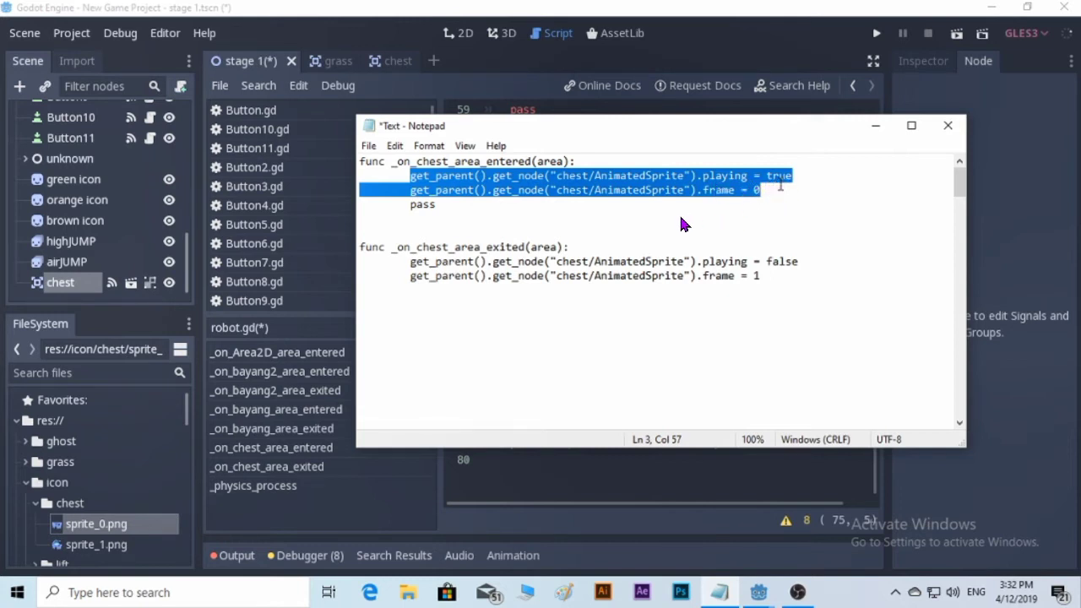
left_click_drag(762, 176, 794, 176)
left_click(796, 187)
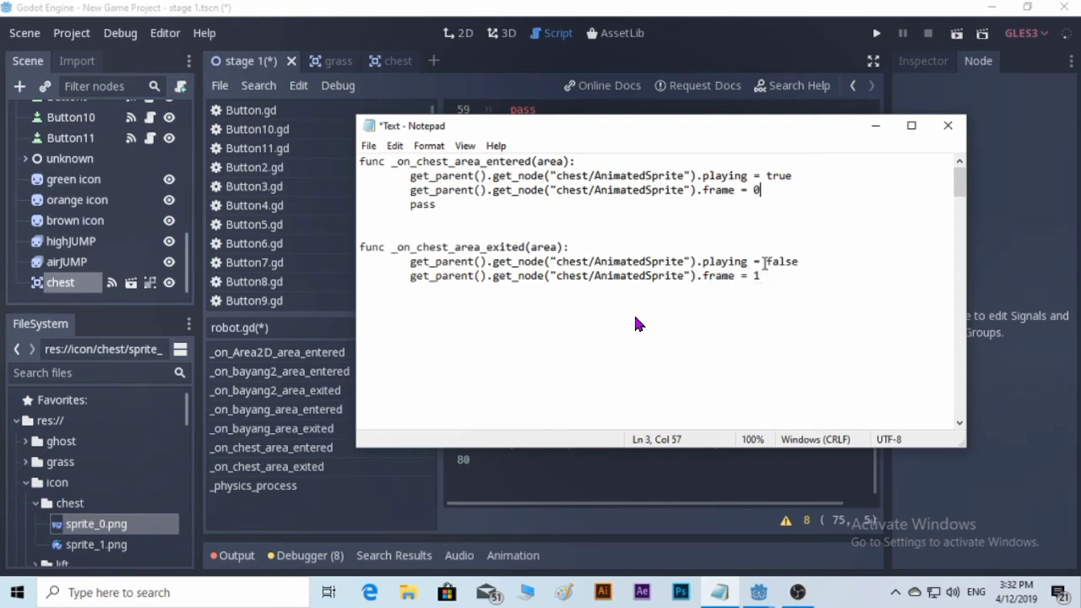
left_click_drag(765, 262, 803, 262)
left_click(795, 291)
Highlight frame values 0 and 1, reselect the entered function's two lines, and return to Godot.
double_click(757, 189)
left_click(771, 200)
double_click(756, 276)
left_click(832, 236)
left_click_drag(410, 177, 763, 191)
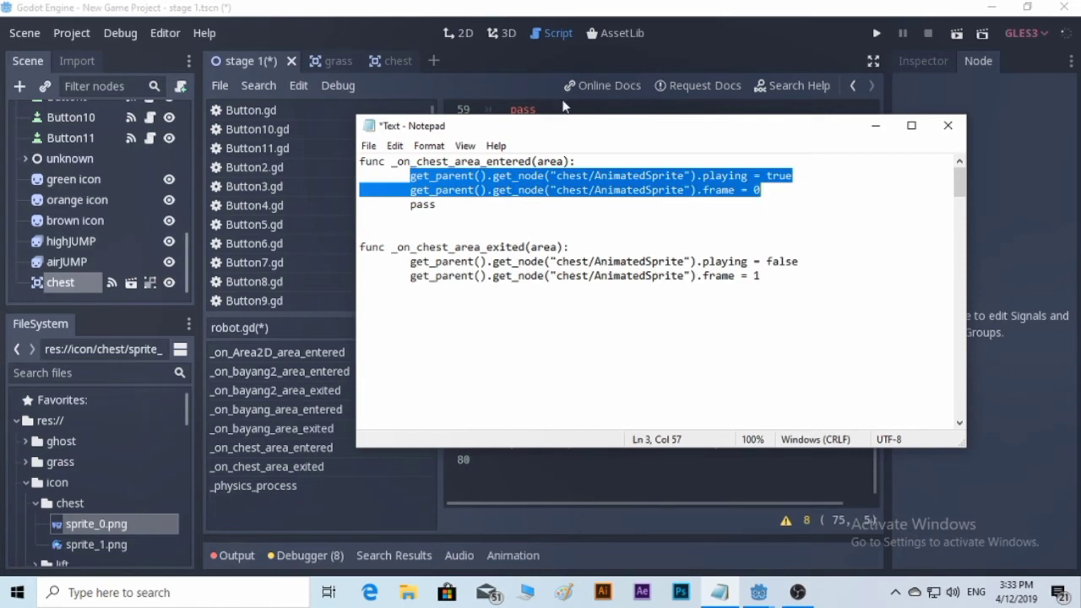
left_click(375, 32)
Paste the playing-true, frame-0 lines into line 75 and replace line 80's placeholder comment with an empty line.
left_click(646, 371)
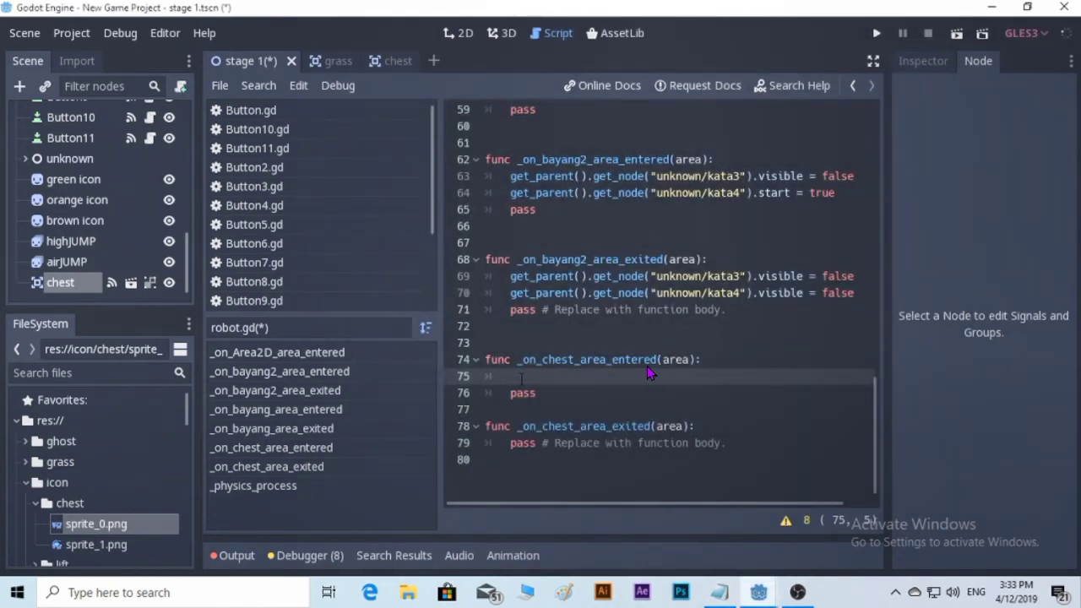
key("ctrl+v")
scroll(629, 411, "down", 1)
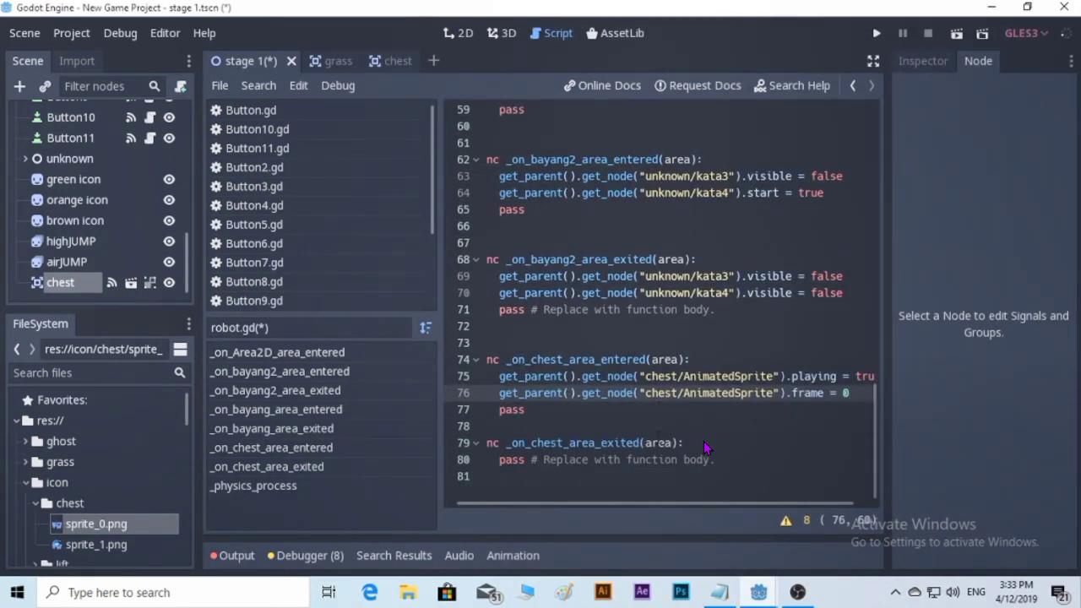
left_click(724, 460)
key("ctrl+shift+Left")
key("ctrl+shift+Left")
key("ctrl+shift+Left")
key("ctrl+shift+Left")
key("ctrl+shift+Left")
key("ctrl+shift+Right")
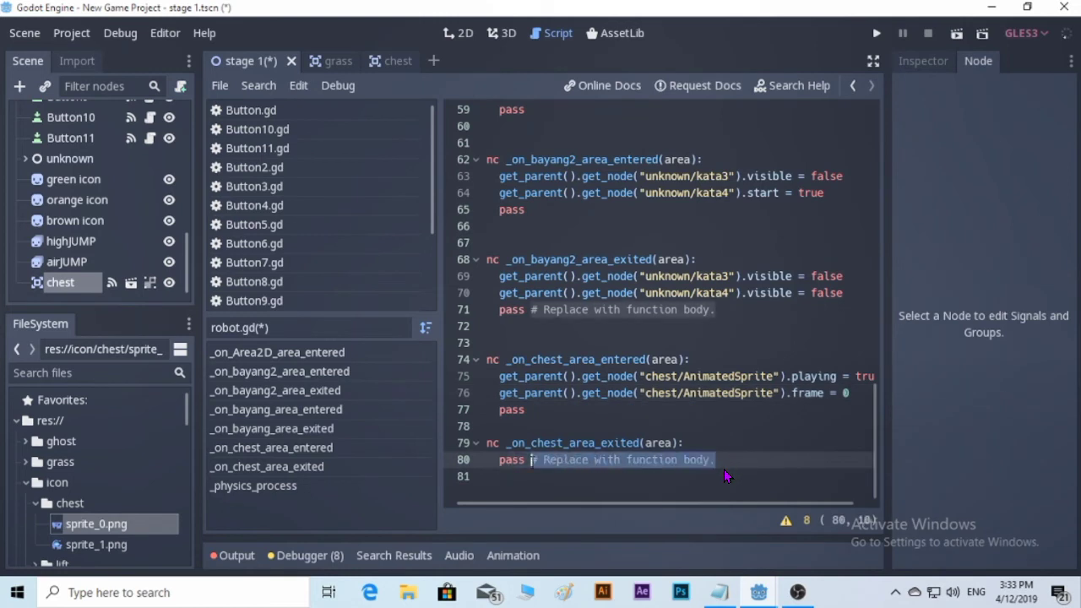
key("BackSpace")
key("Home")
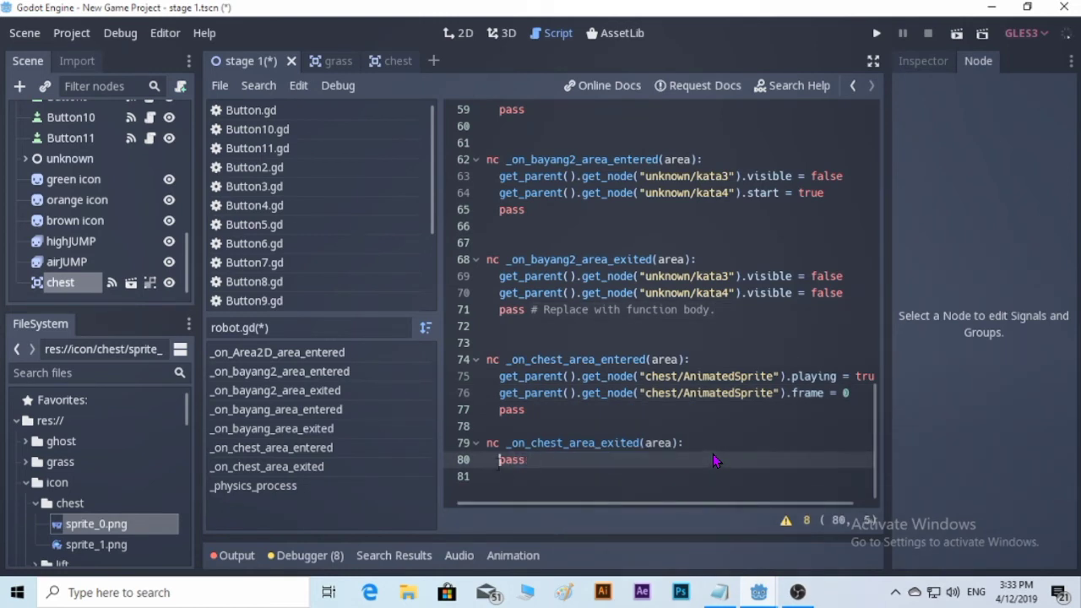
key("Return")
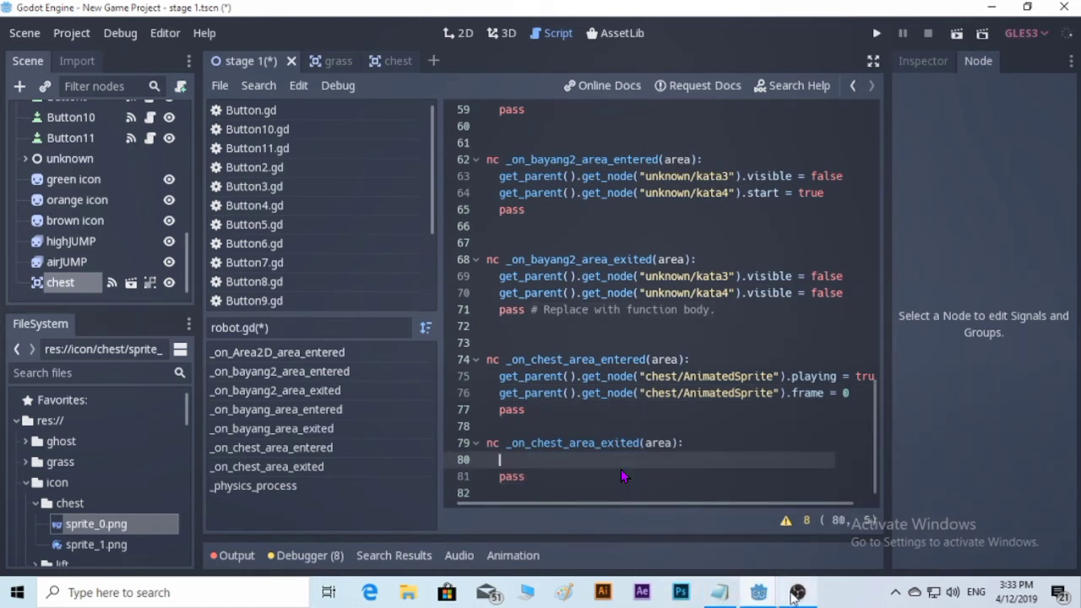
Copy the exited function's playing-false, frame-1 lines from Notepad into line 80.
left_click(720, 592)
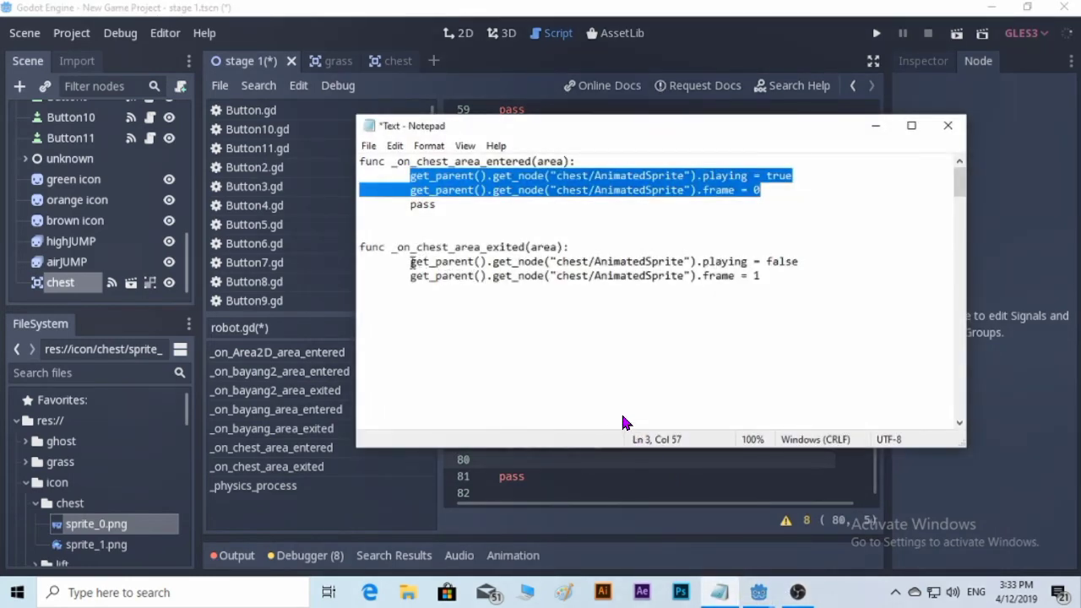
left_click_drag(411, 261, 775, 276)
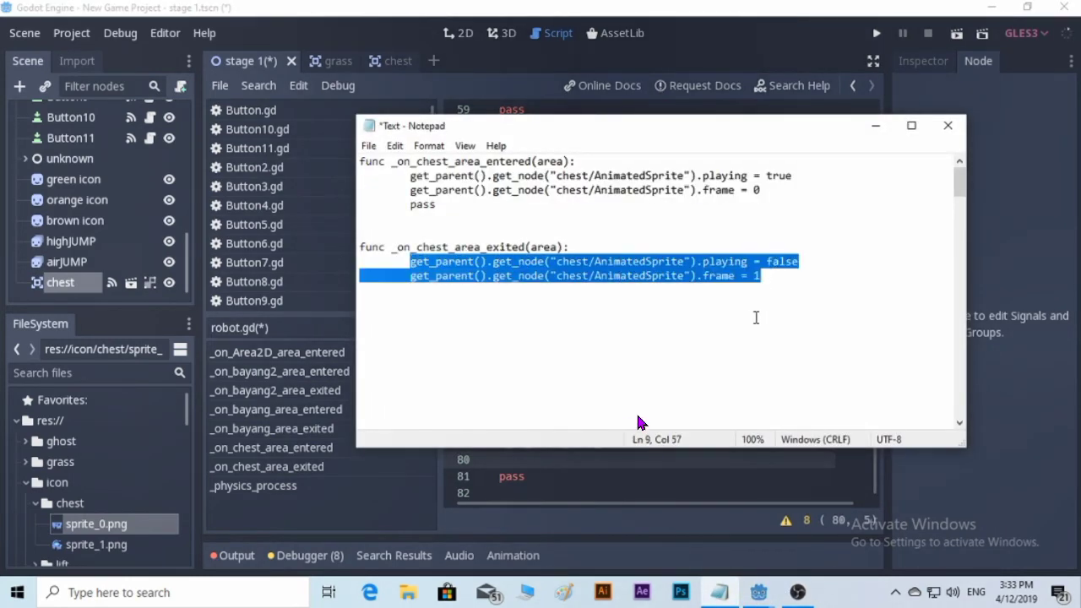
left_click(876, 125)
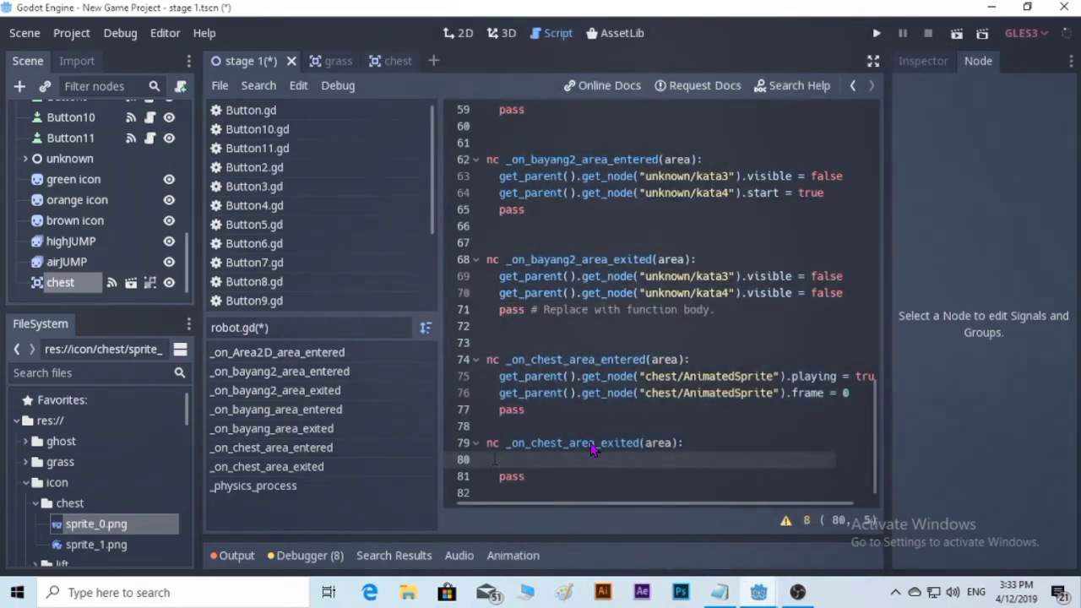
key("ctrl+v")
scroll(555, 464, "down", 1)
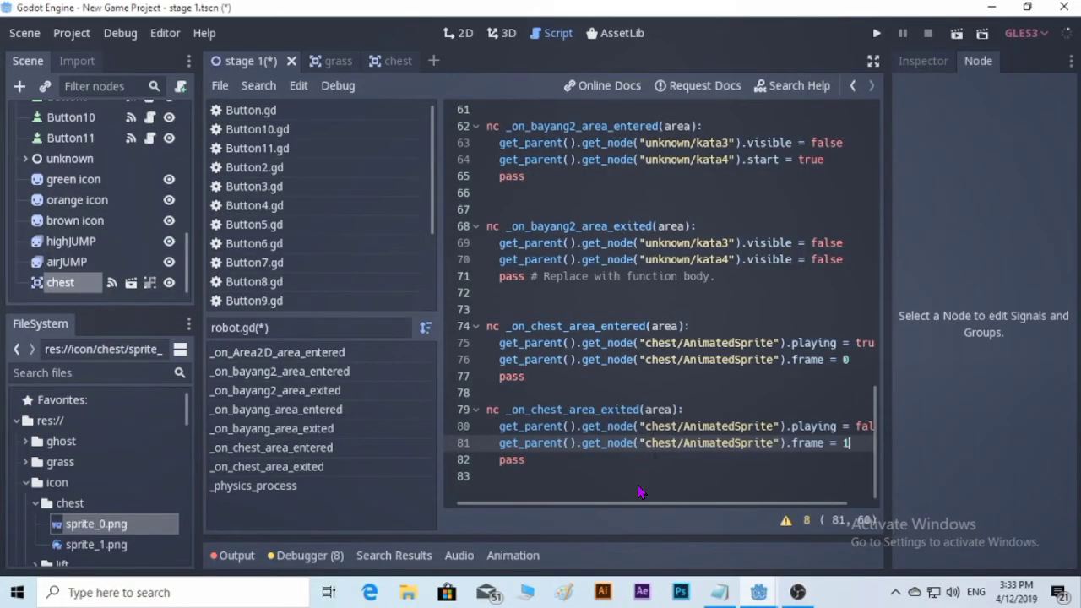
Save and run the game, walking the robot left onto the chest, then right and jumping twice.
key("F5")
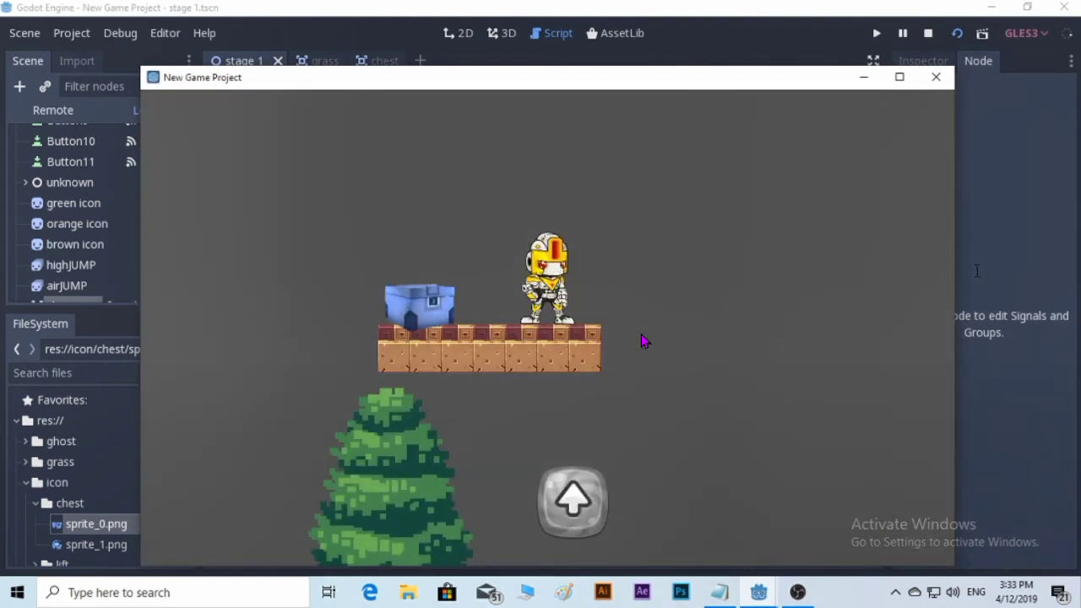
key("Left")
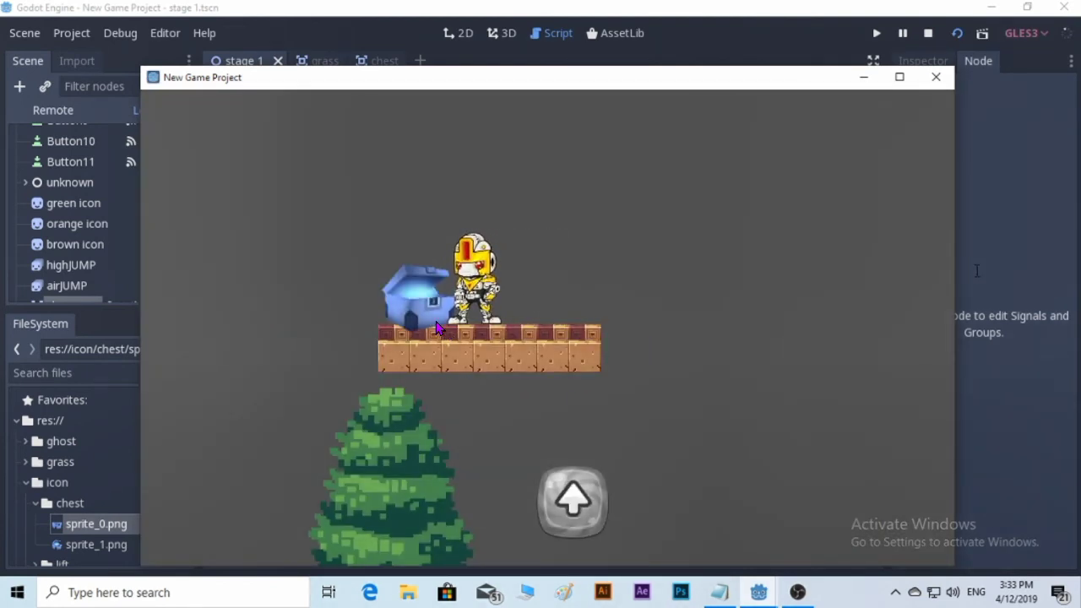
key("Right")
key("Up")
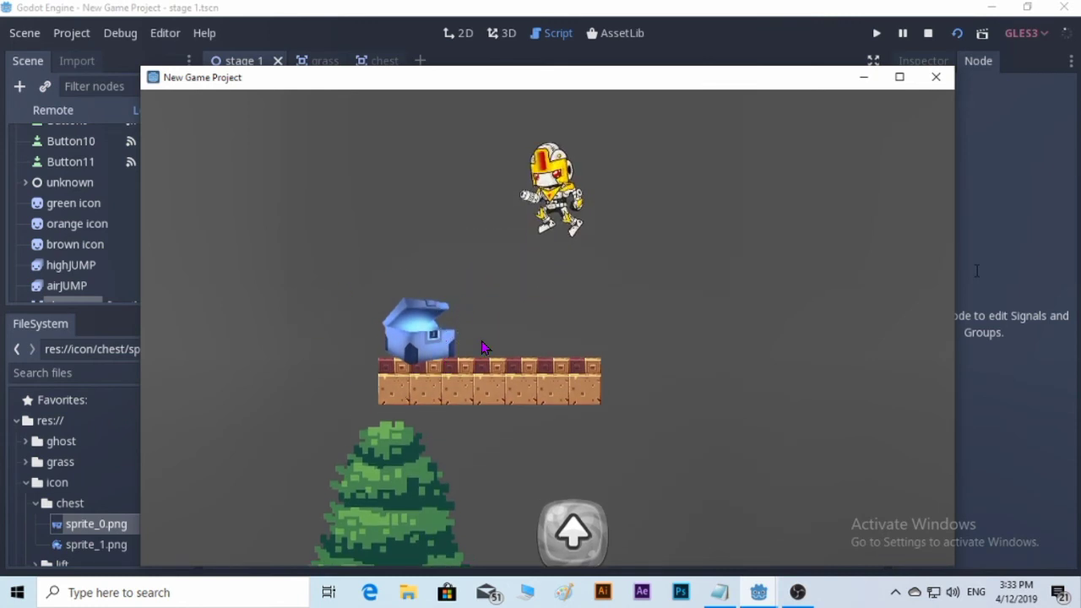
key("Up")
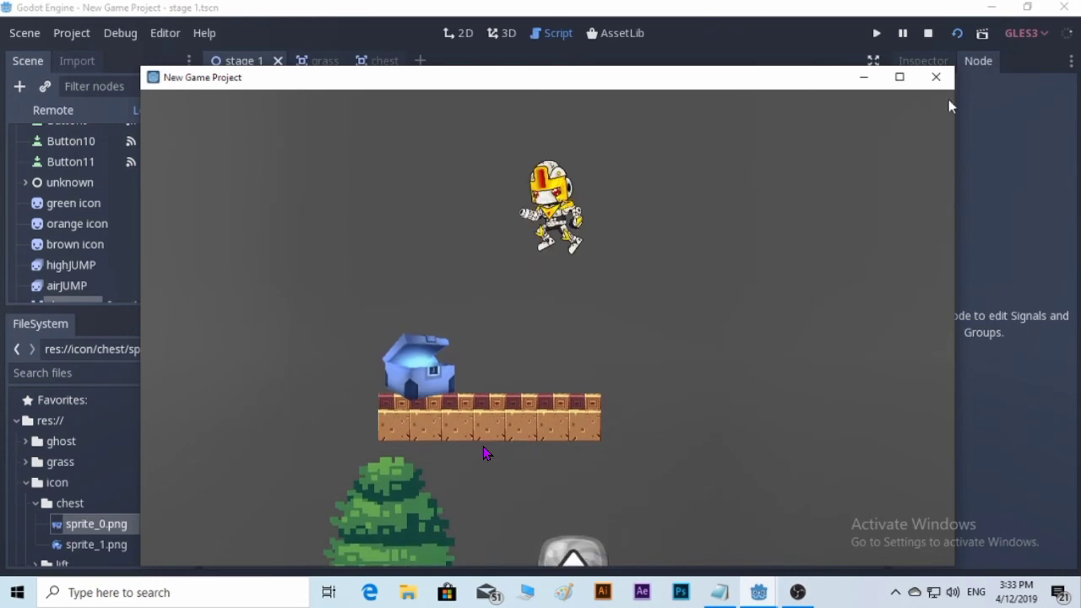
Close the game, set the chest AnimatedSprite's speed to 2 FPS, and save chest.tscn.
left_click(942, 85)
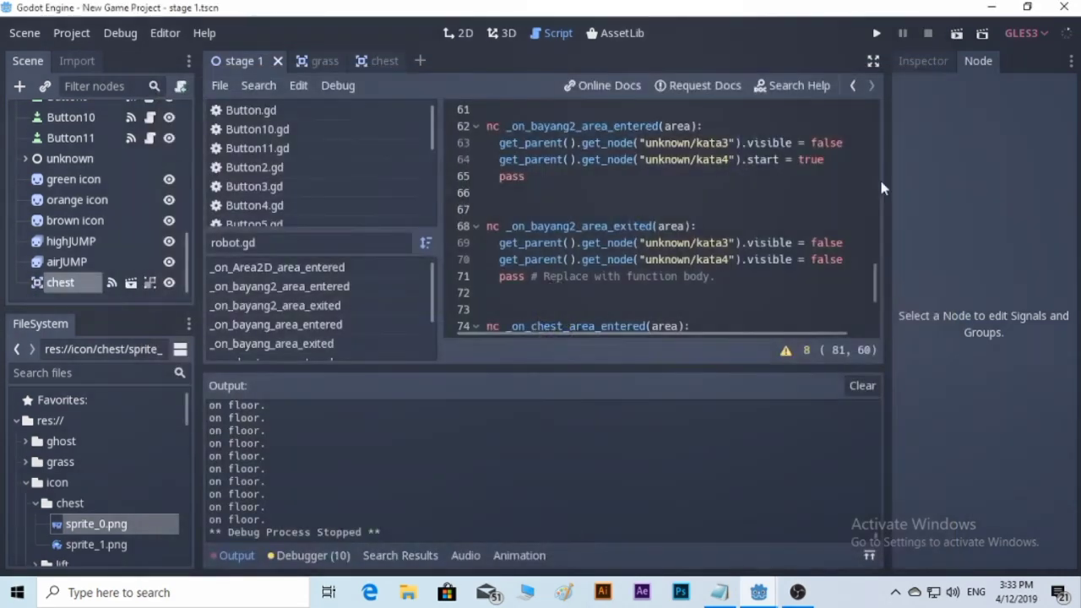
left_click(384, 63)
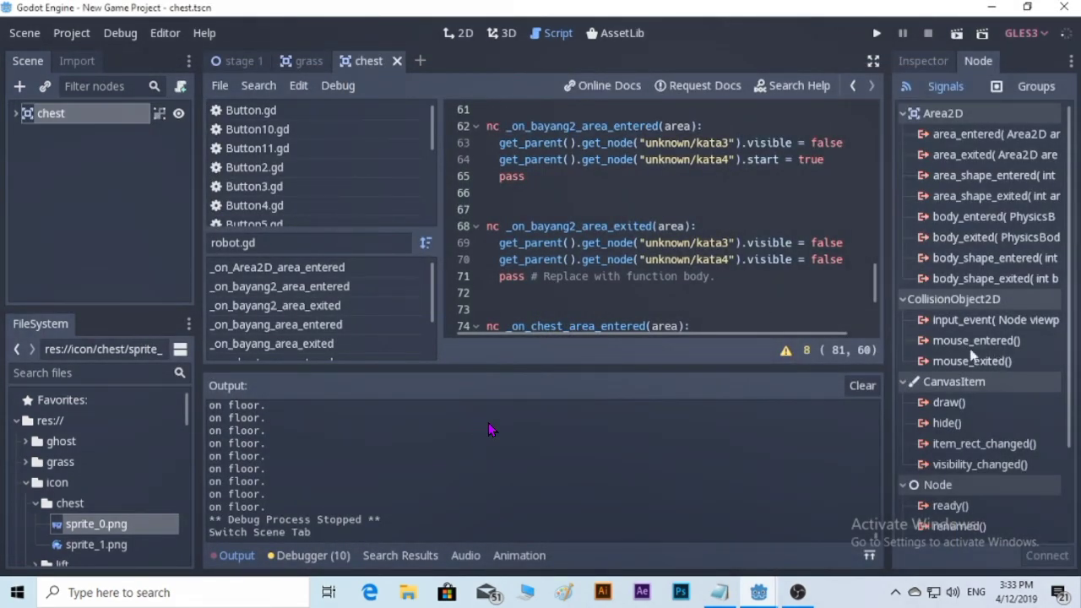
left_click(16, 114)
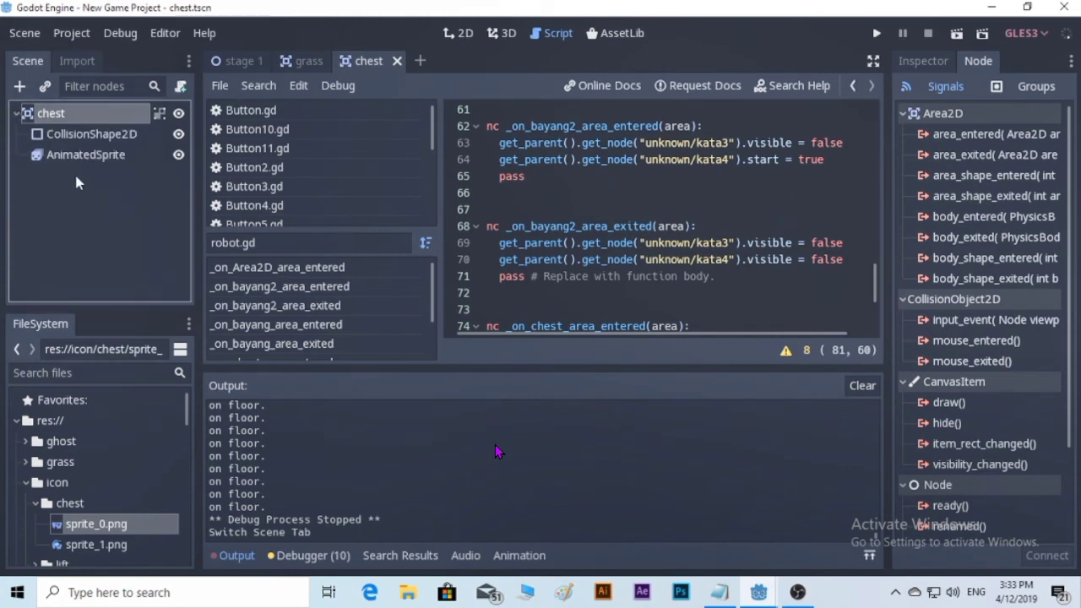
left_click(84, 154)
left_click(258, 502)
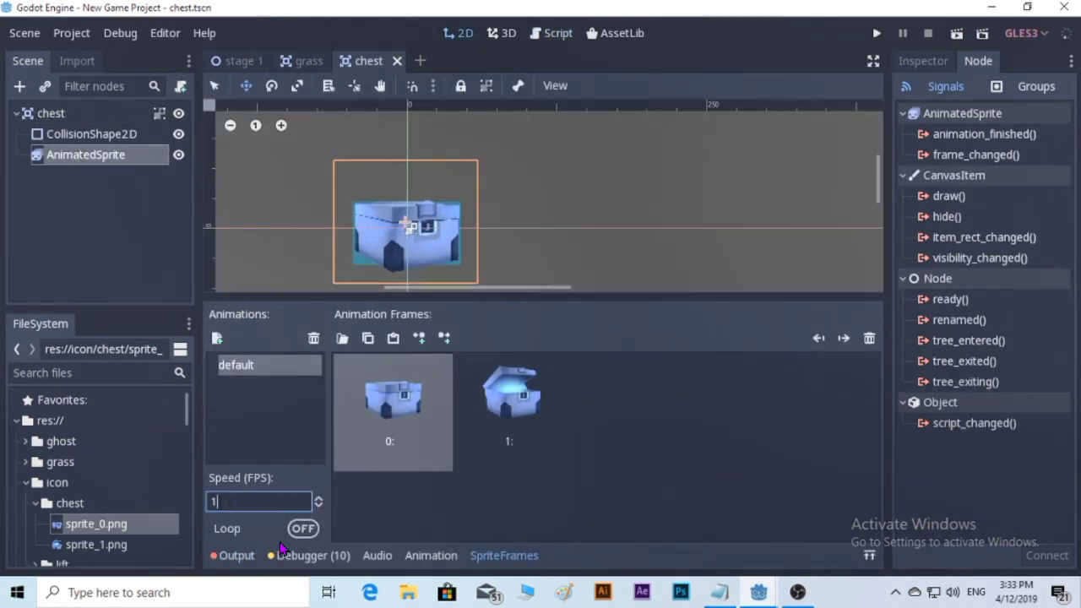
key("BackSpace")
type("2")
key("Return")
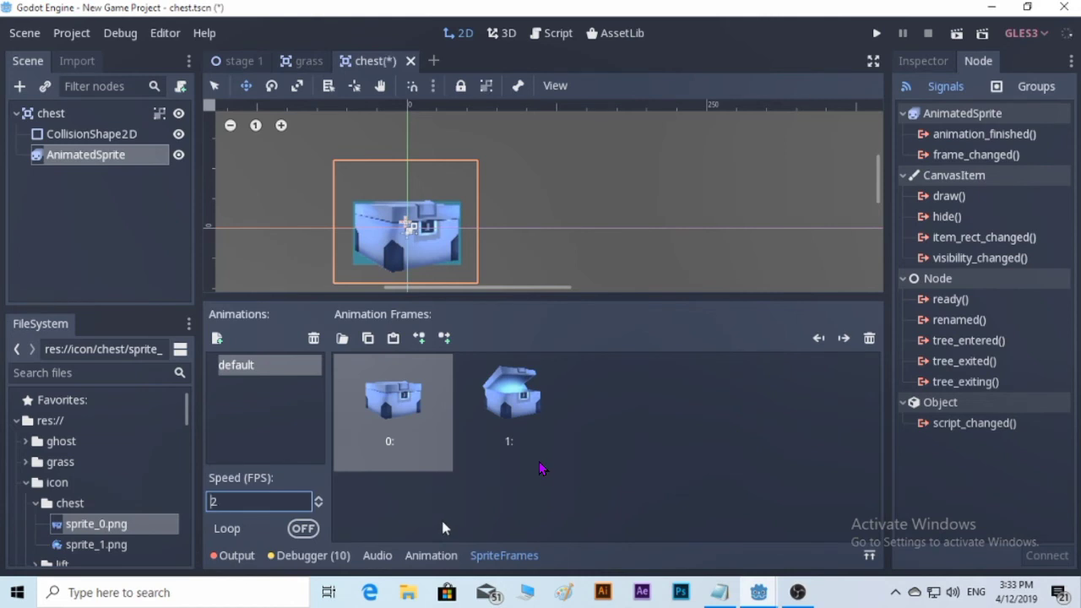
key("ctrl+s")
Back on stage 1, run the game and walk and jump the robot onto and away from the chest.
left_click(239, 61)
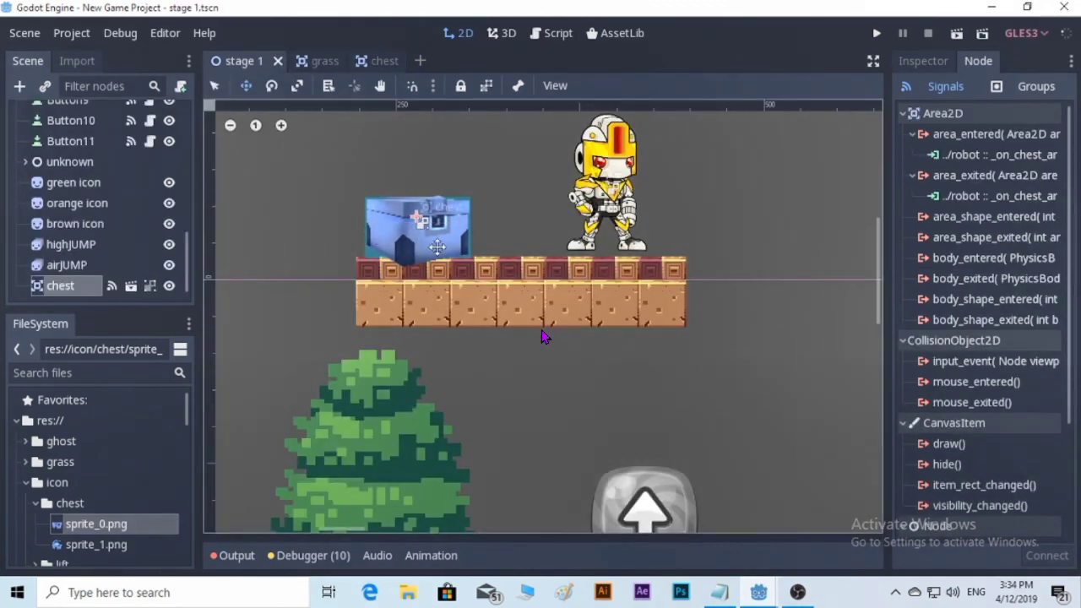
key("F5")
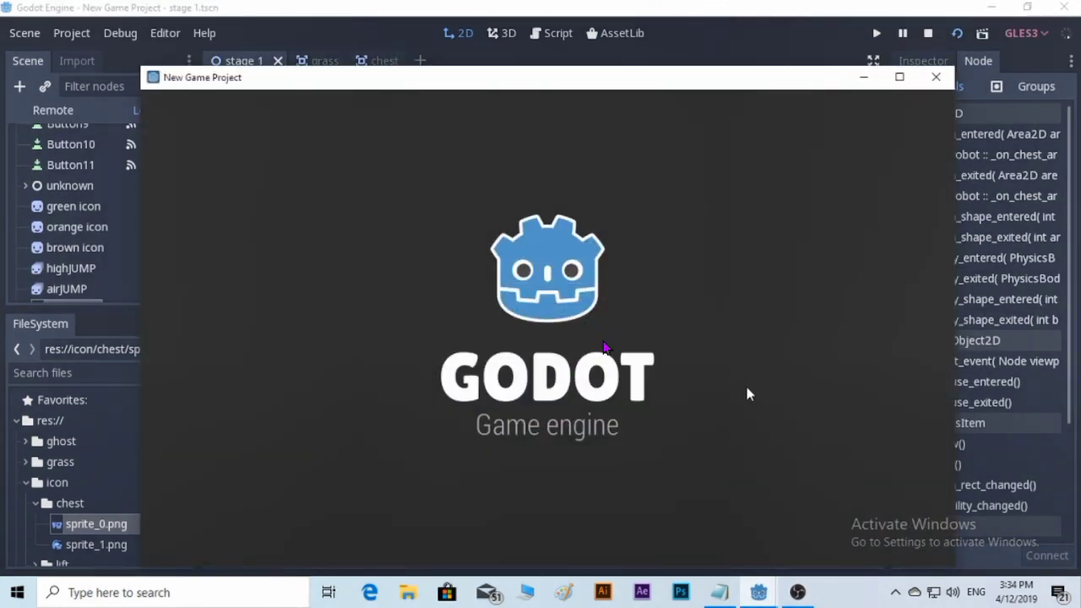
key("Left")
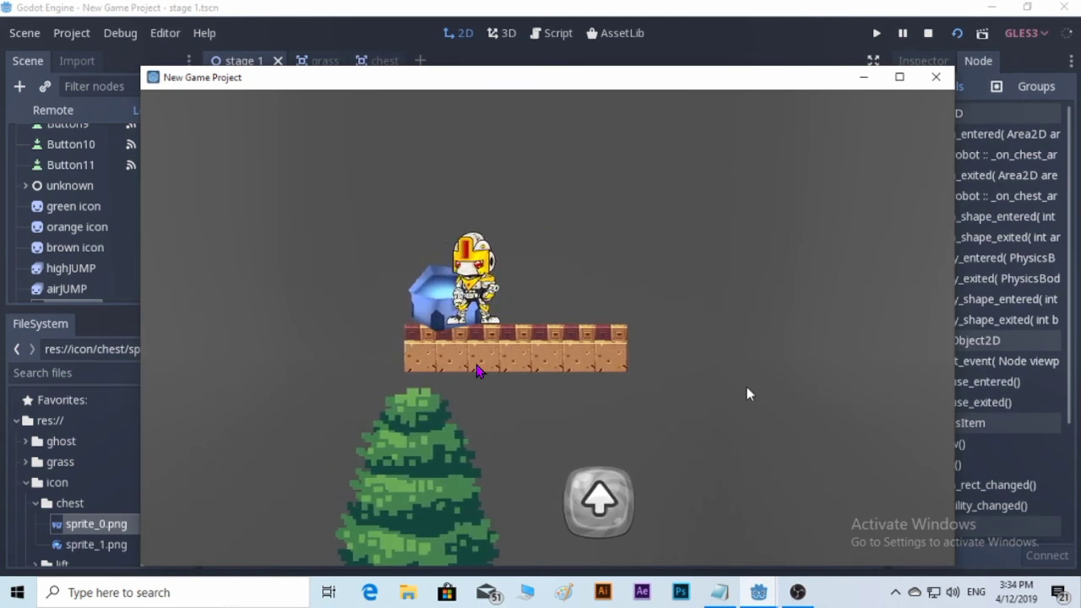
key("Right")
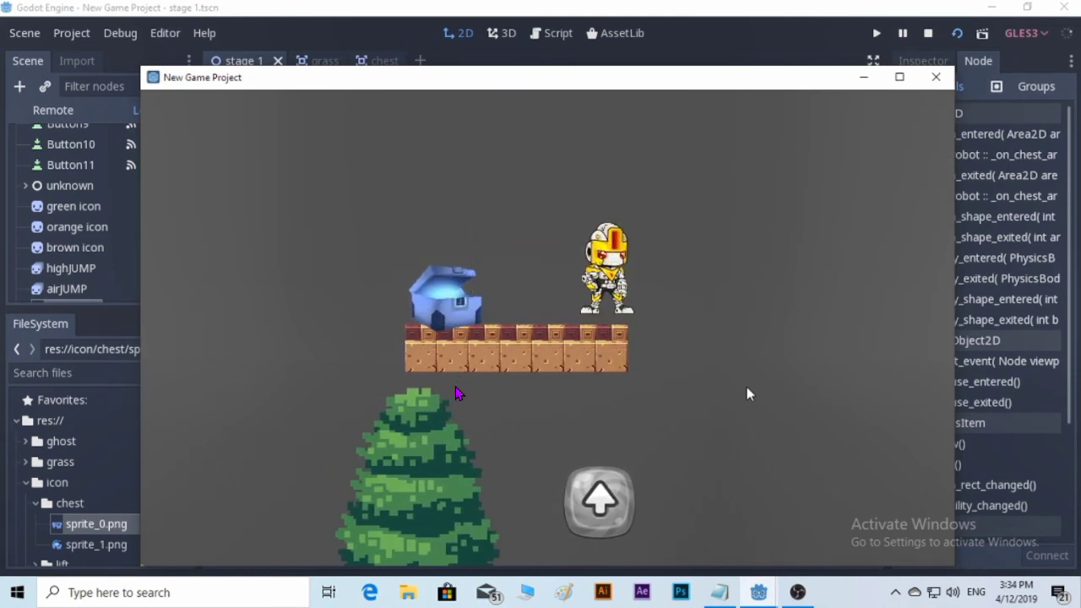
key("Up")
key("Left")
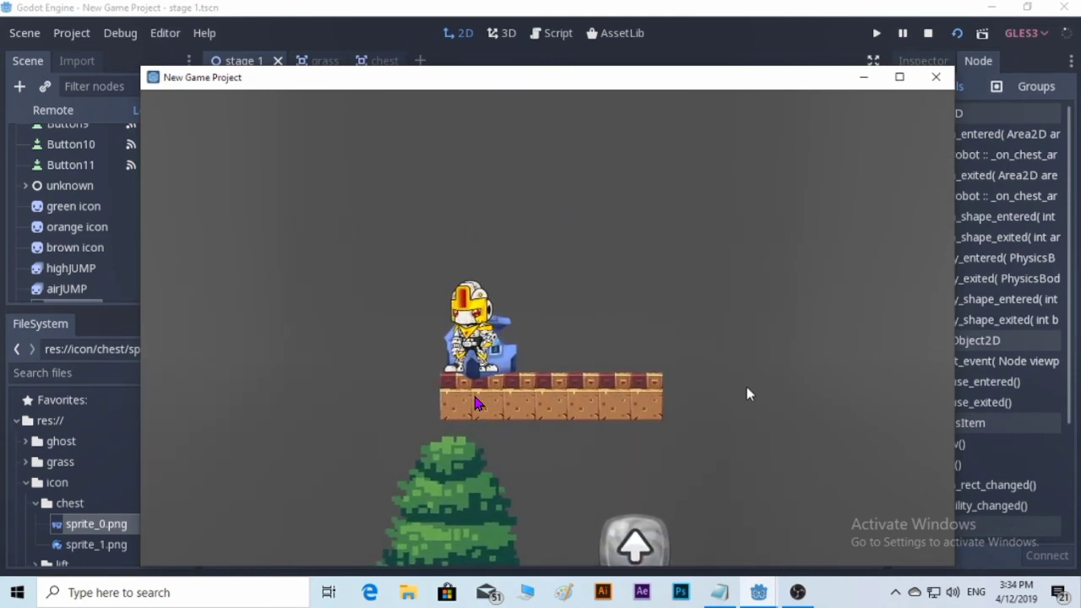
key("Right")
key("Up")
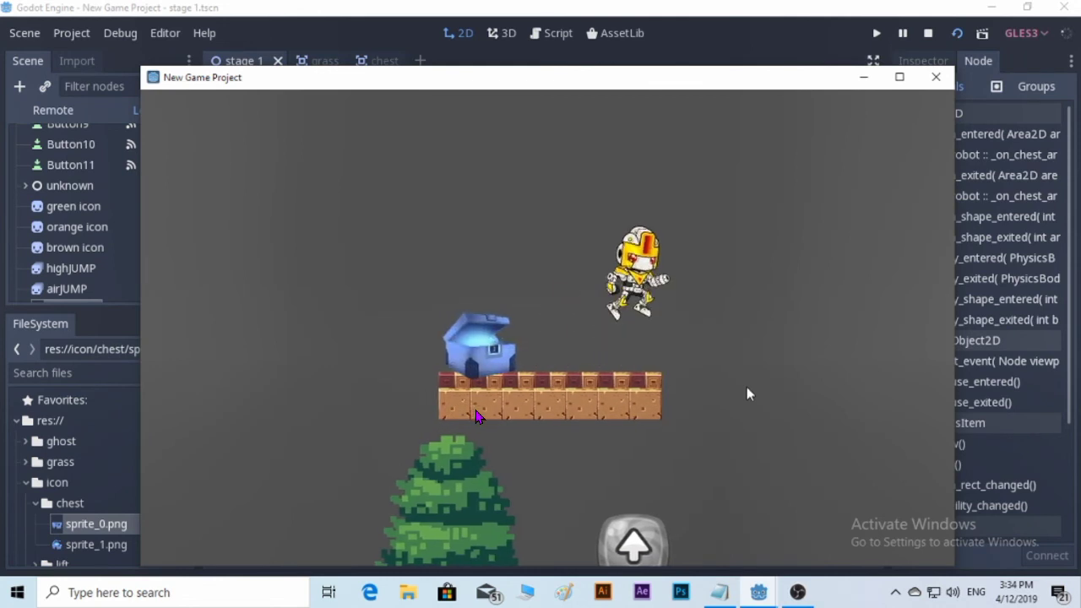
key("Left")
key("Up")
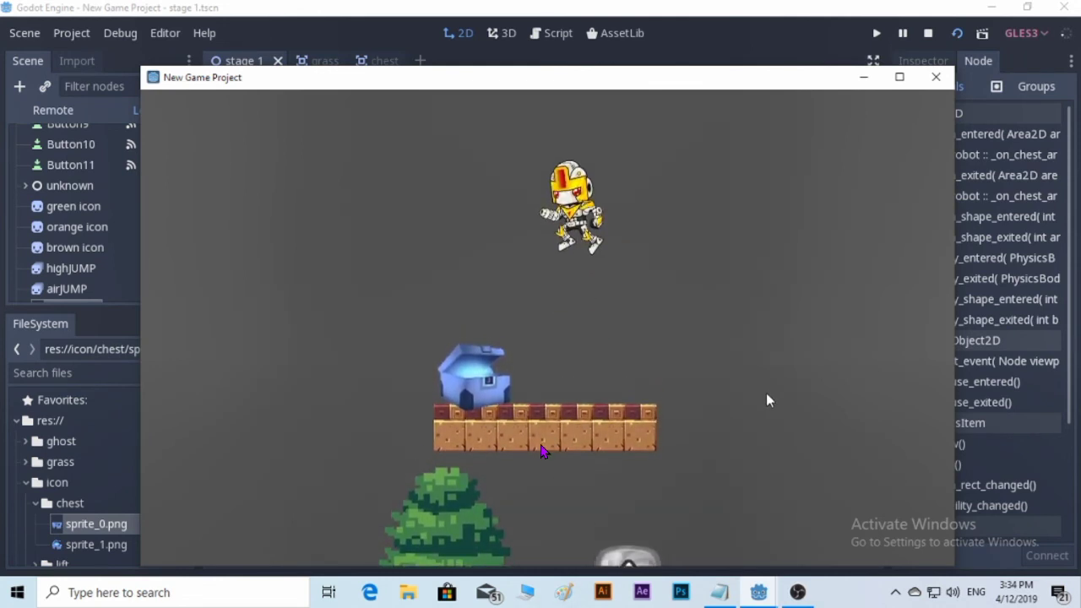
key("Right")
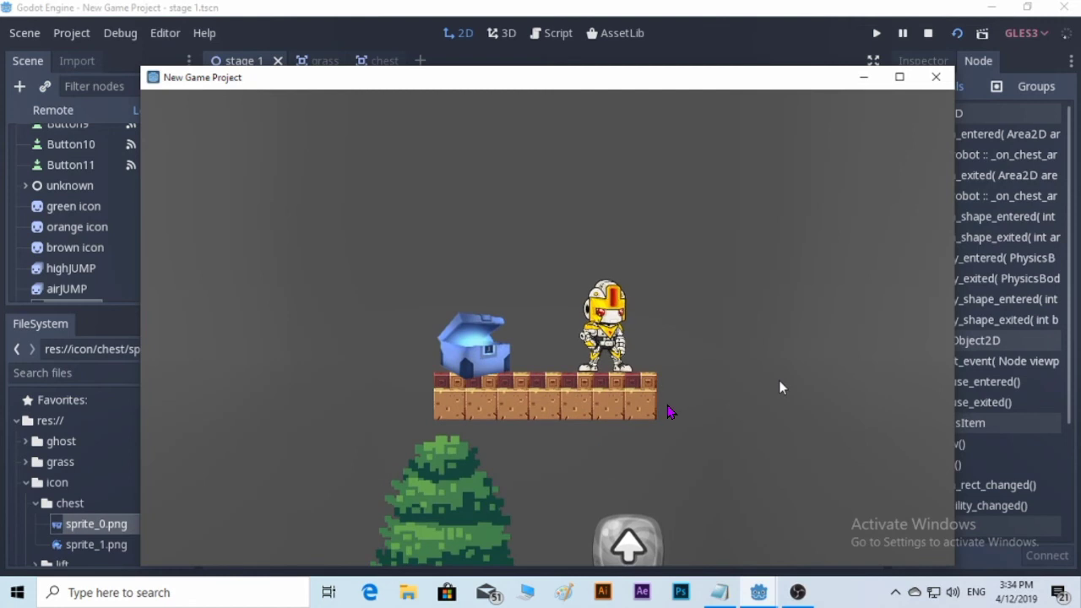